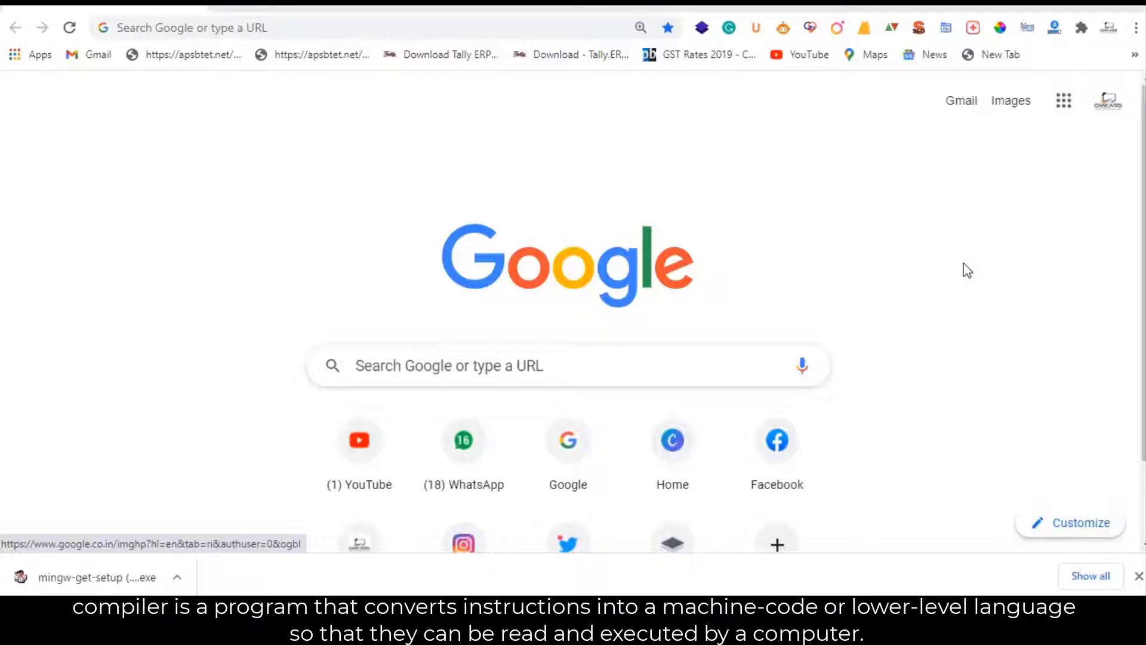
click(673, 182)
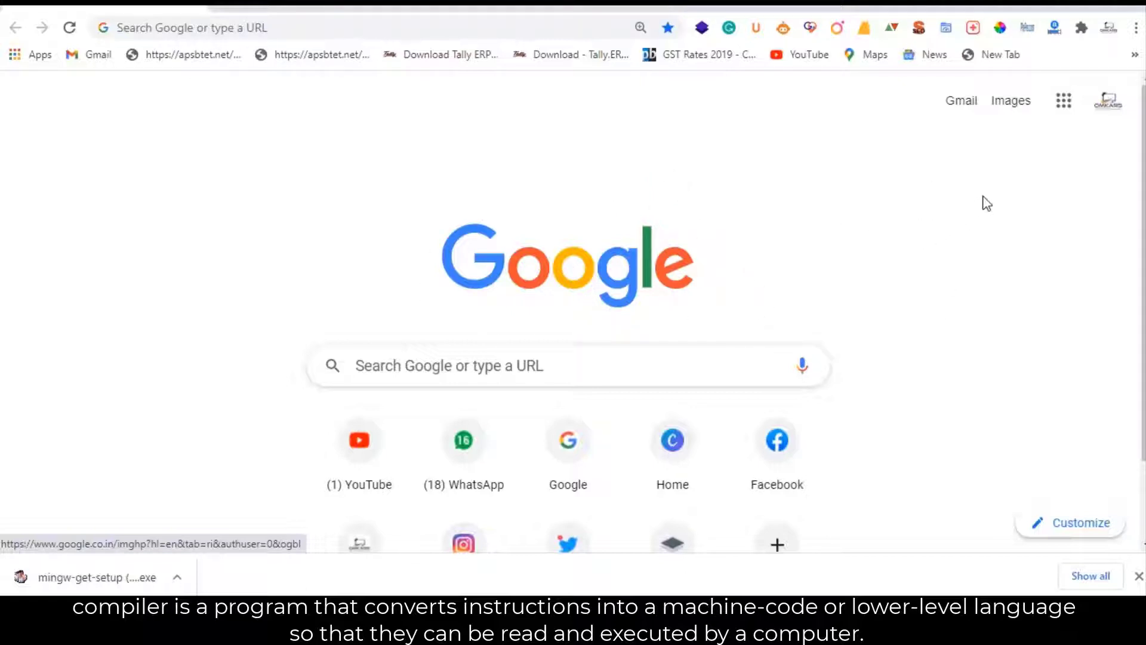
click(919, 293)
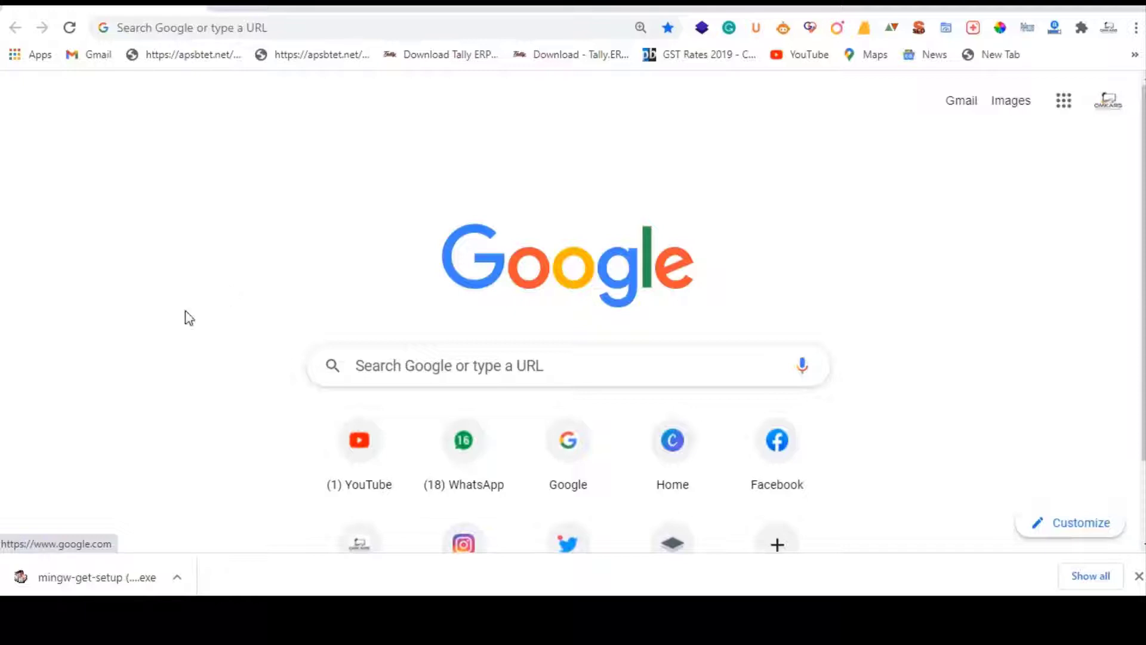
click(190, 237)
click(215, 197)
click(878, 207)
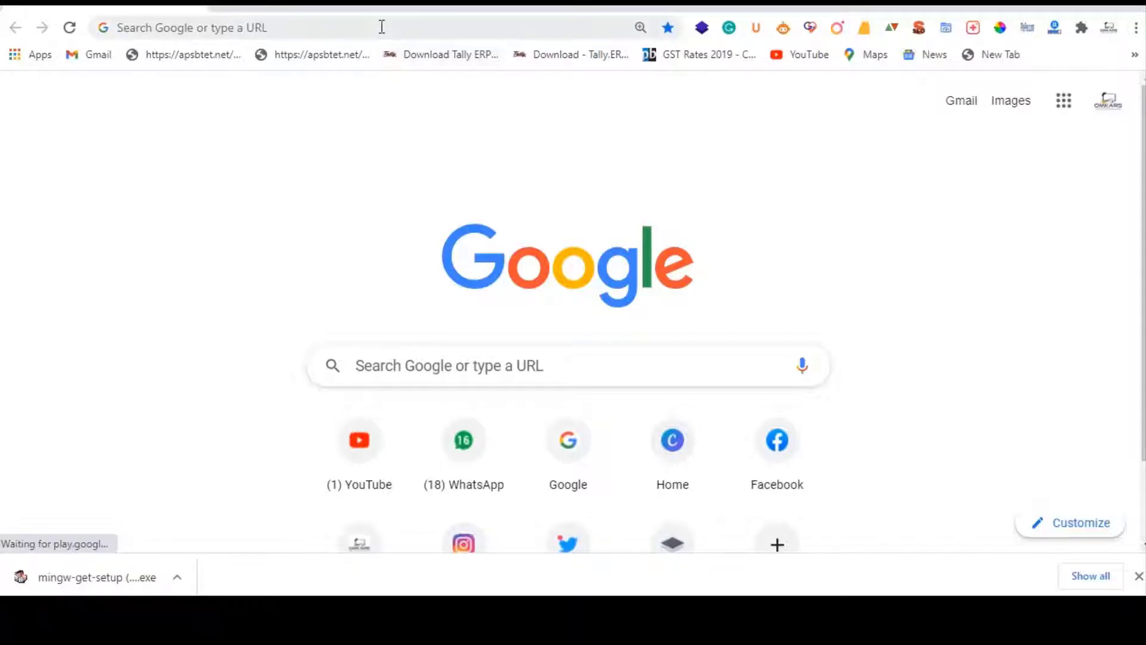
Step: Search Google for "mingw download" and open the SourceForge page of MinGW - Minimalist GNU for Windows
click(192, 27)
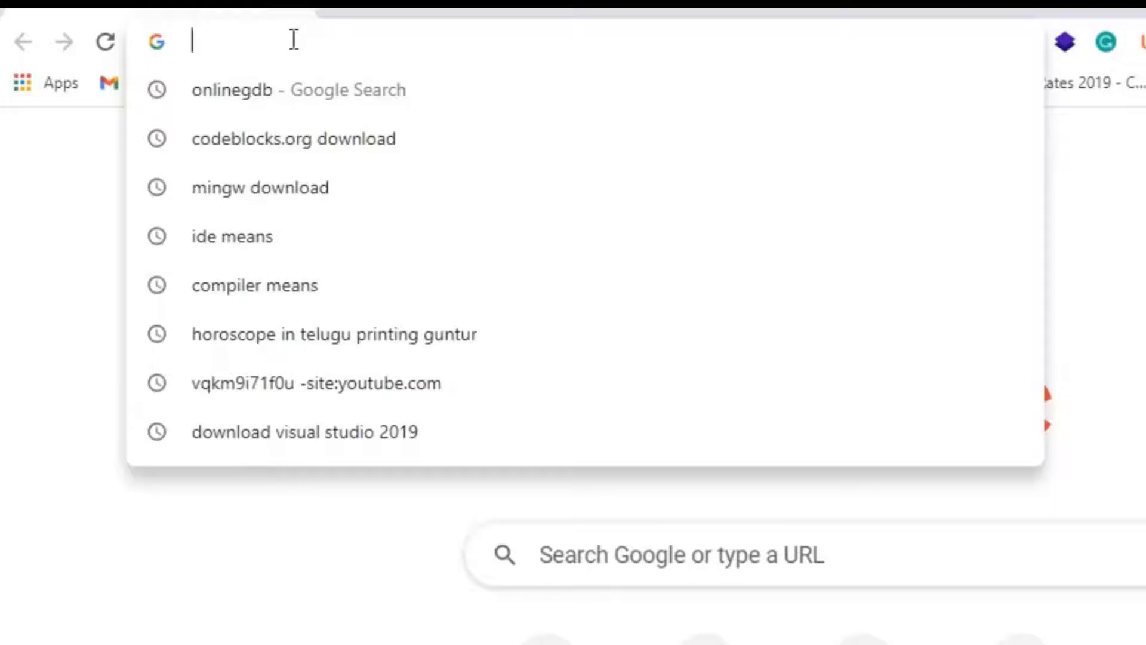
text(w)
key(Escape)
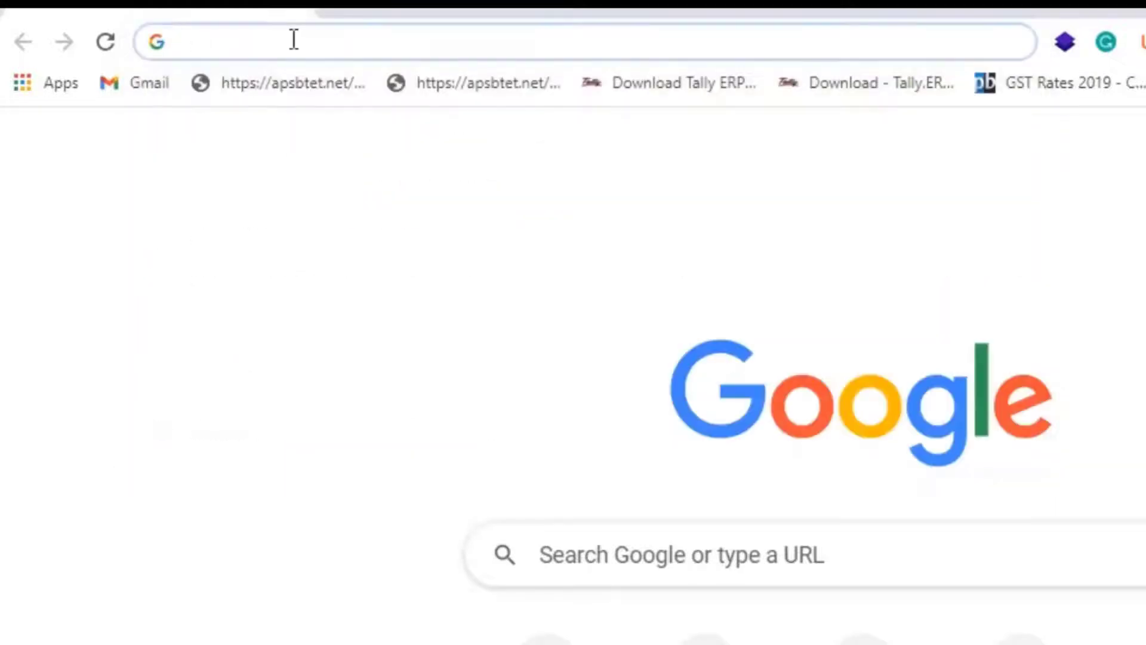
text(mi)
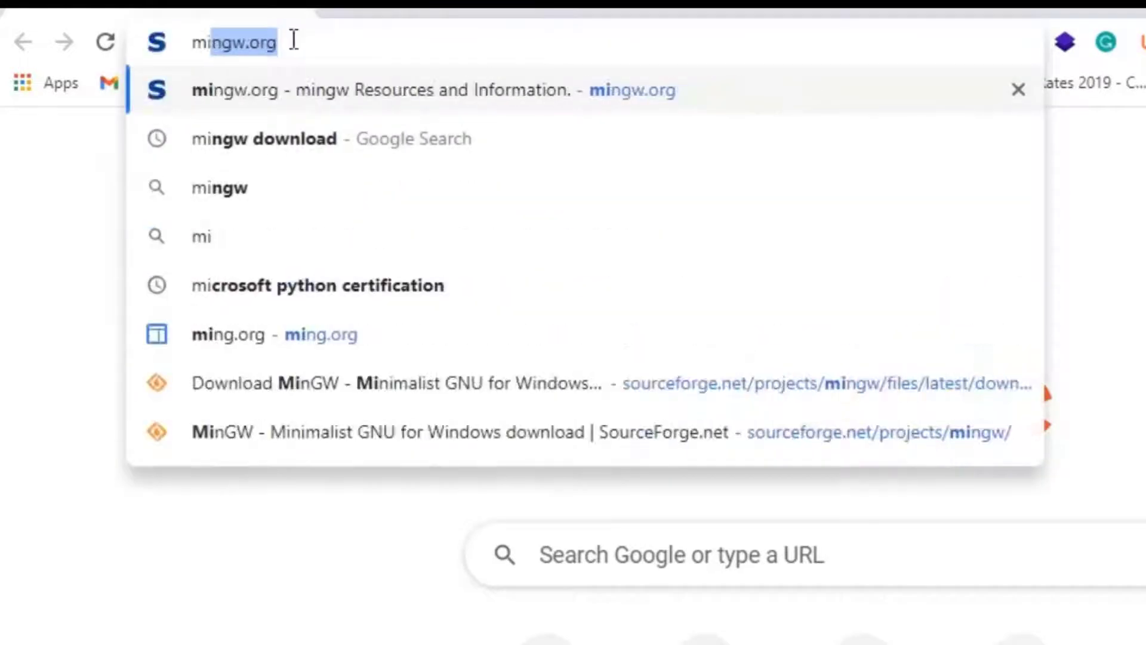
text(ngw)
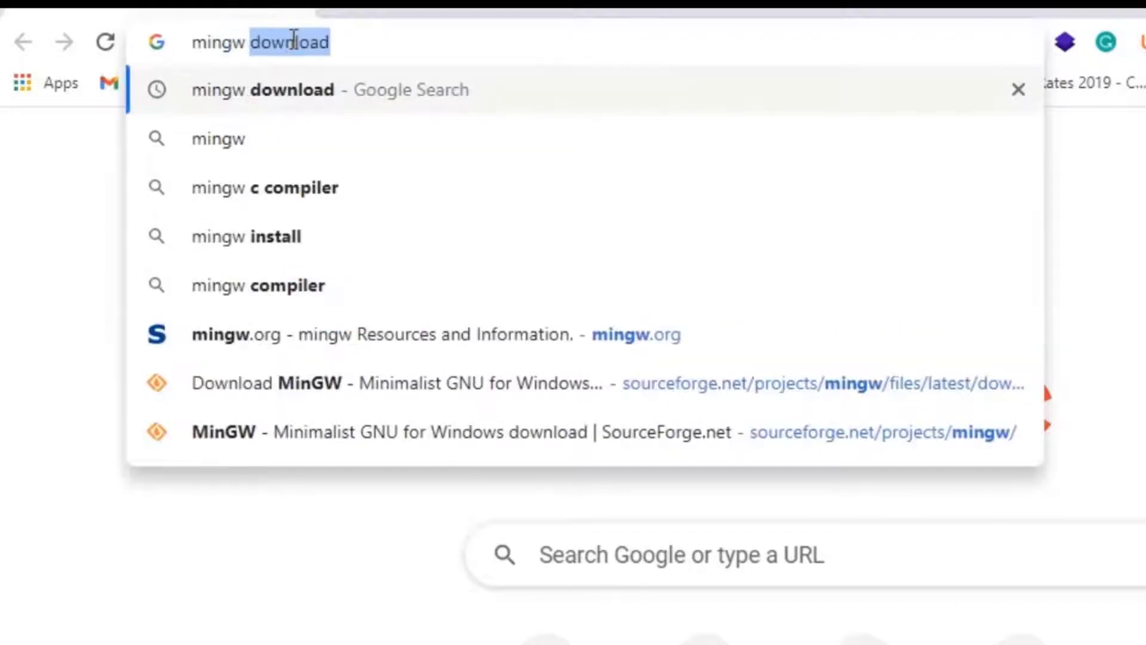
key(Return)
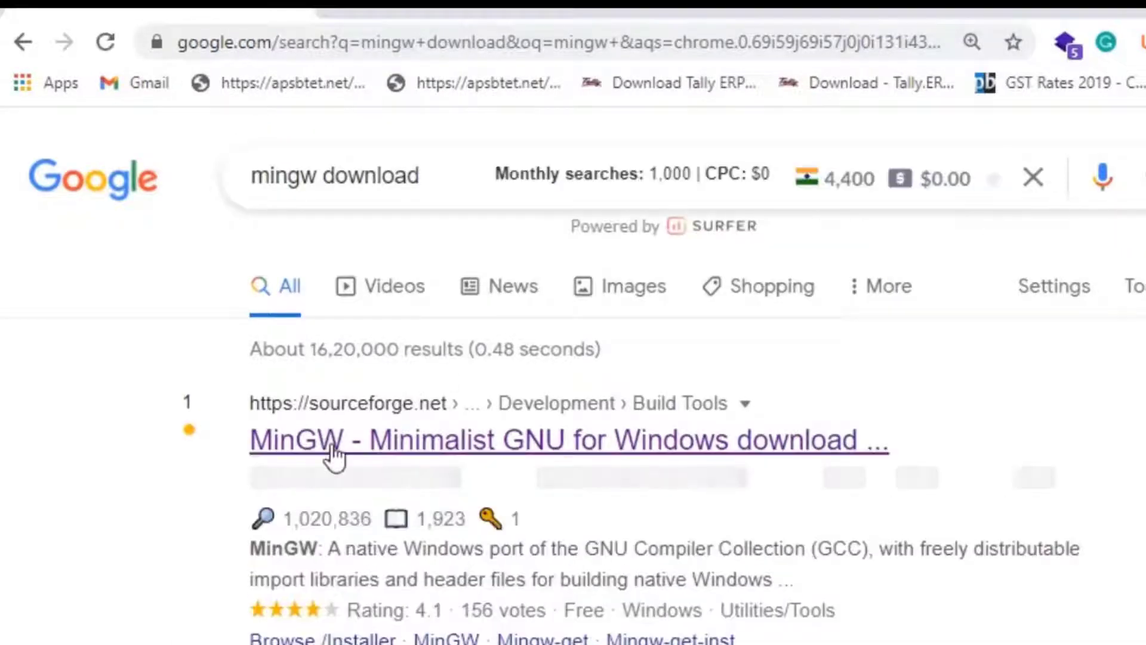
click(798, 454)
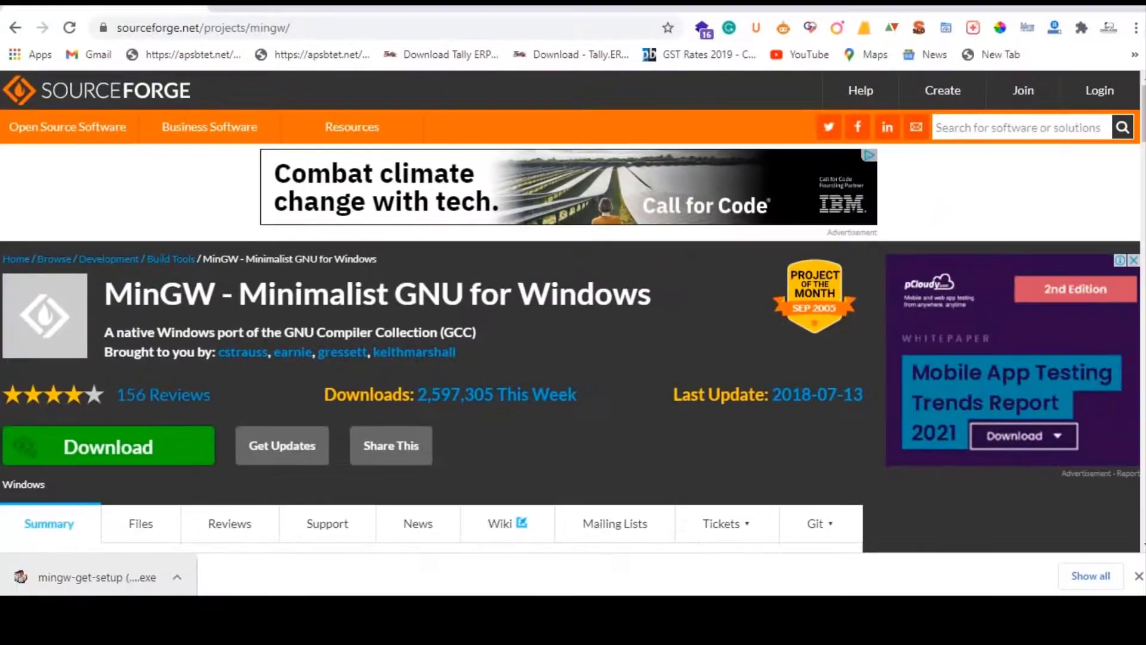
Step: Switch to File Explorer and run mingw-get-setup from the Downloads folder as administrator
key(super+e)
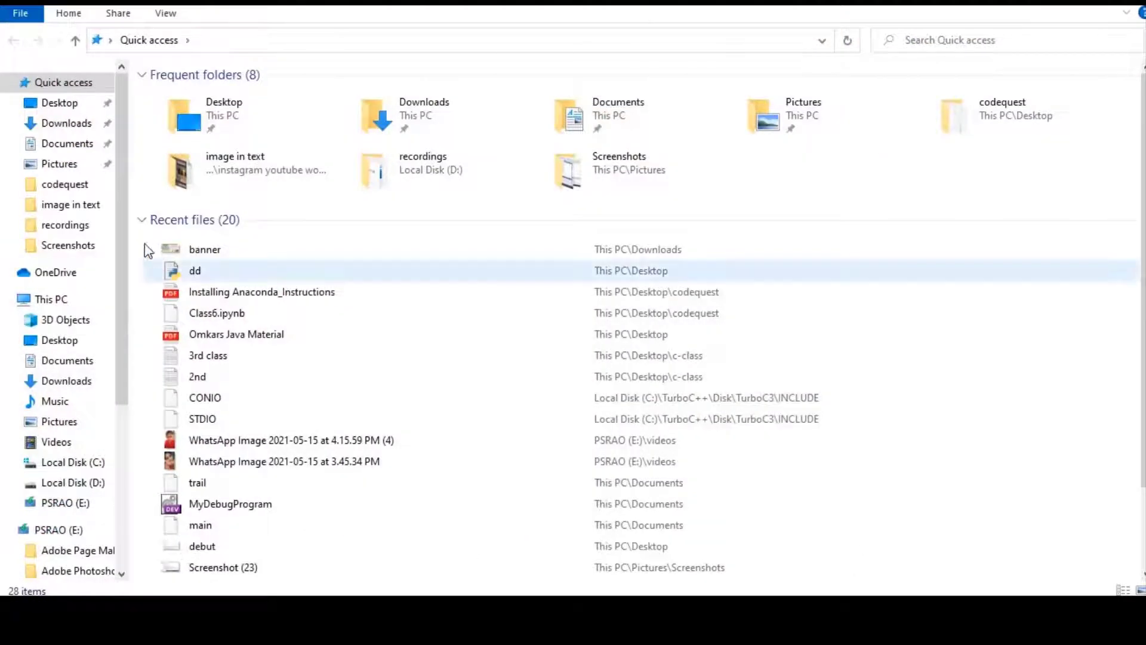
click(143, 220)
click(67, 124)
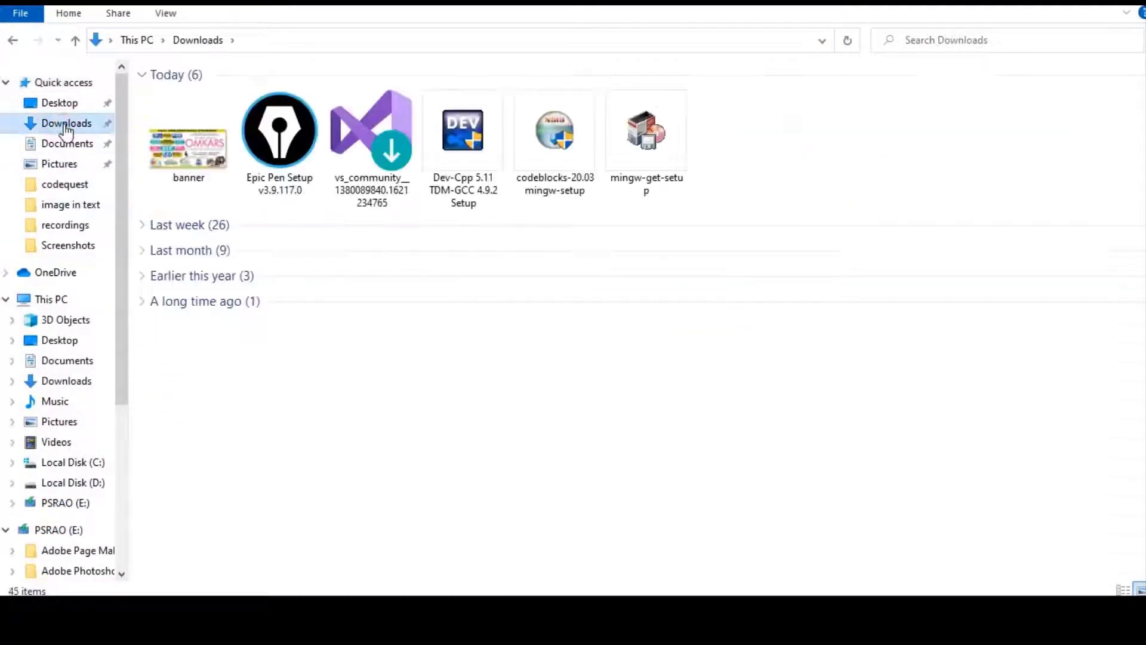
click(655, 136)
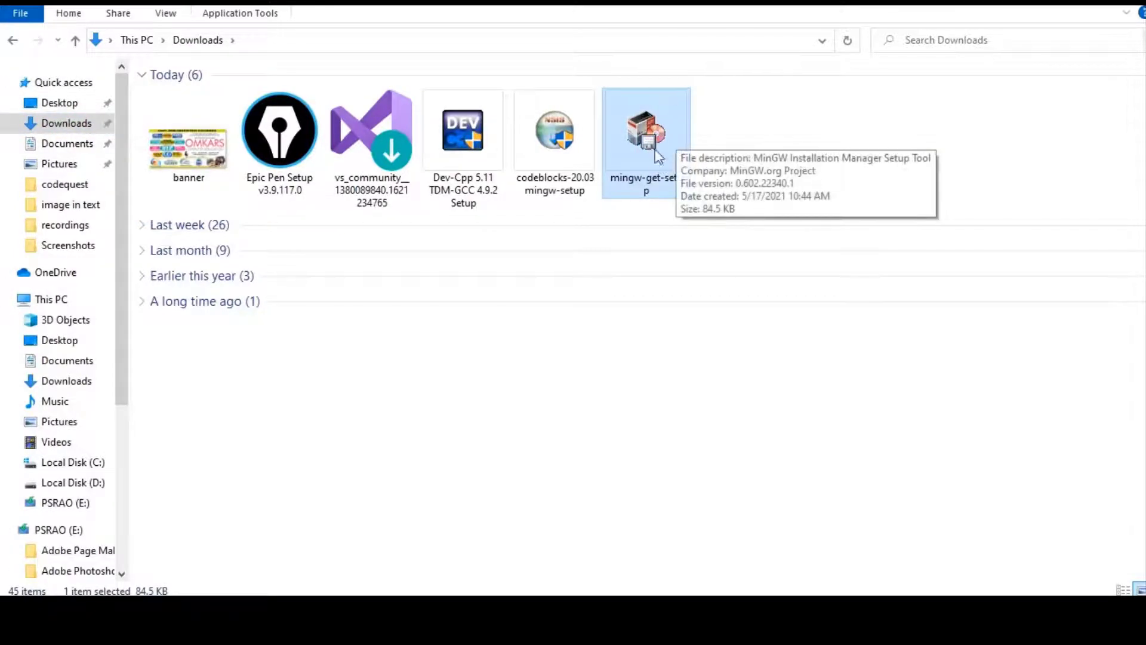
right_click(652, 127)
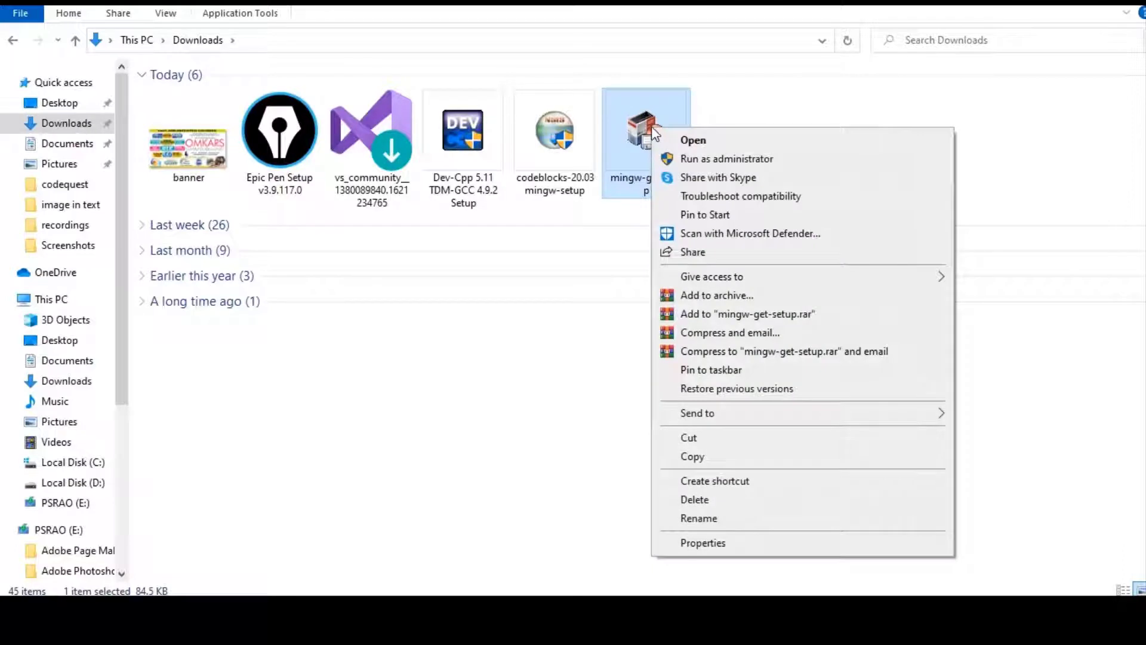
click(684, 160)
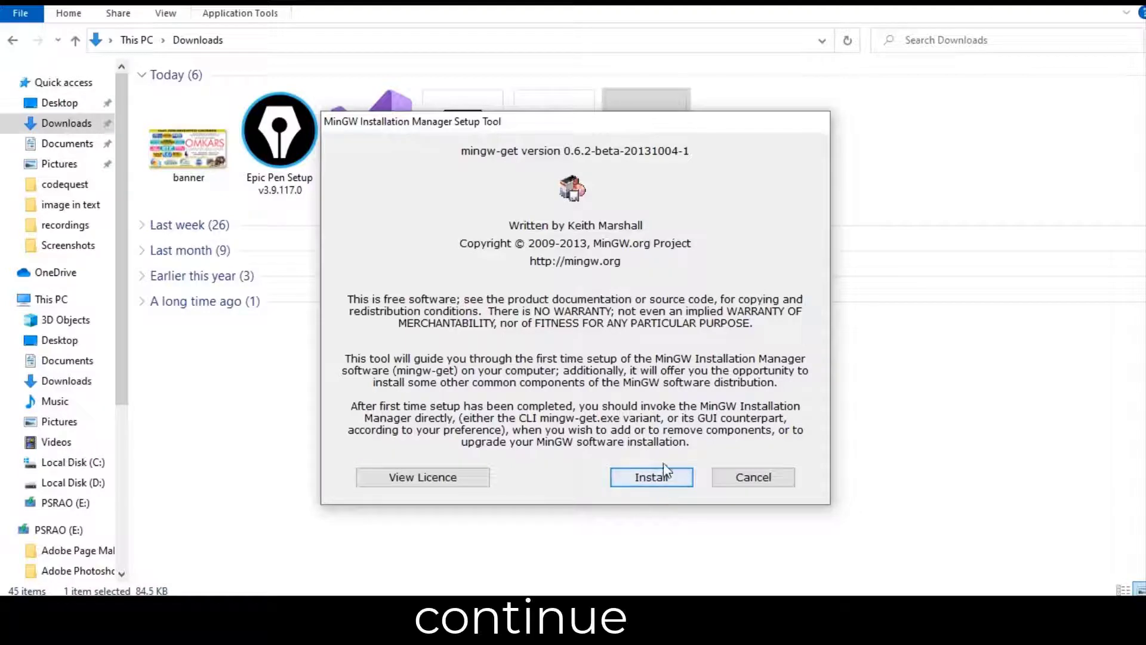
Step: Install the MinGW Installation Manager into C:\MinGW with the default preferences and close its package window
click(665, 478)
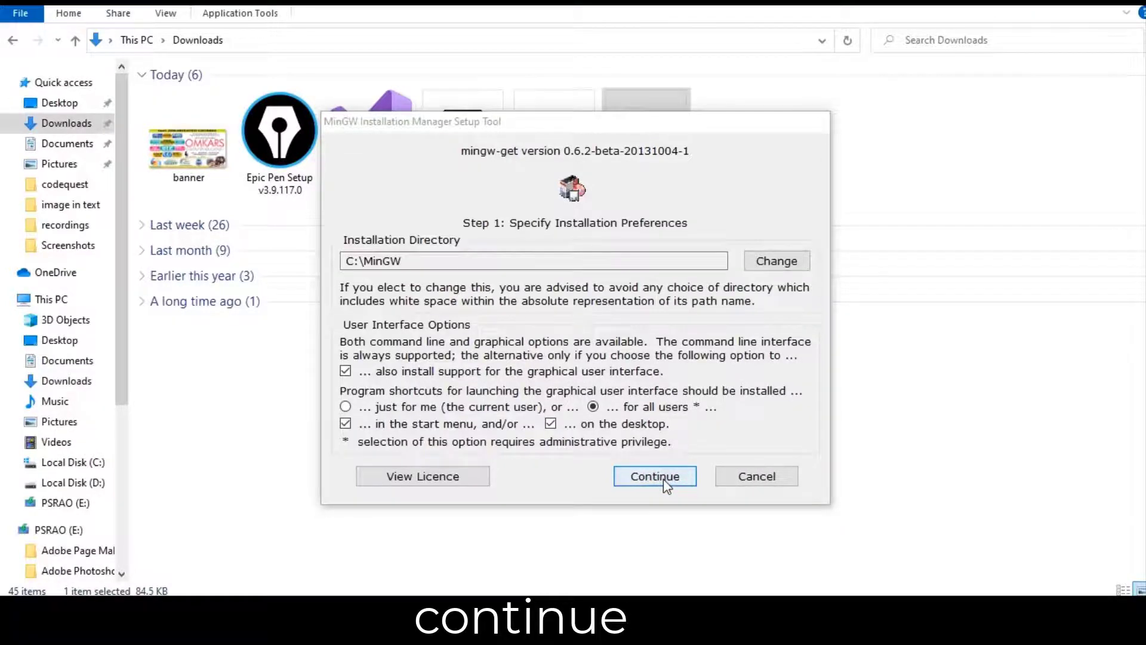
click(664, 478)
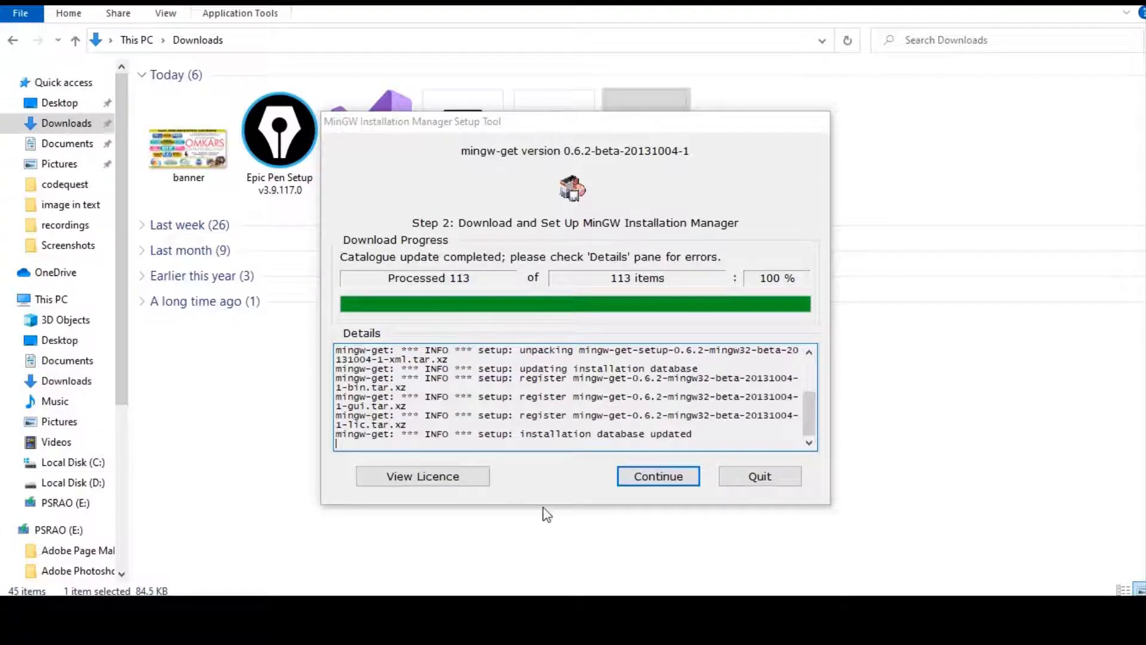
mouse_move(559, 608)
click(556, 558)
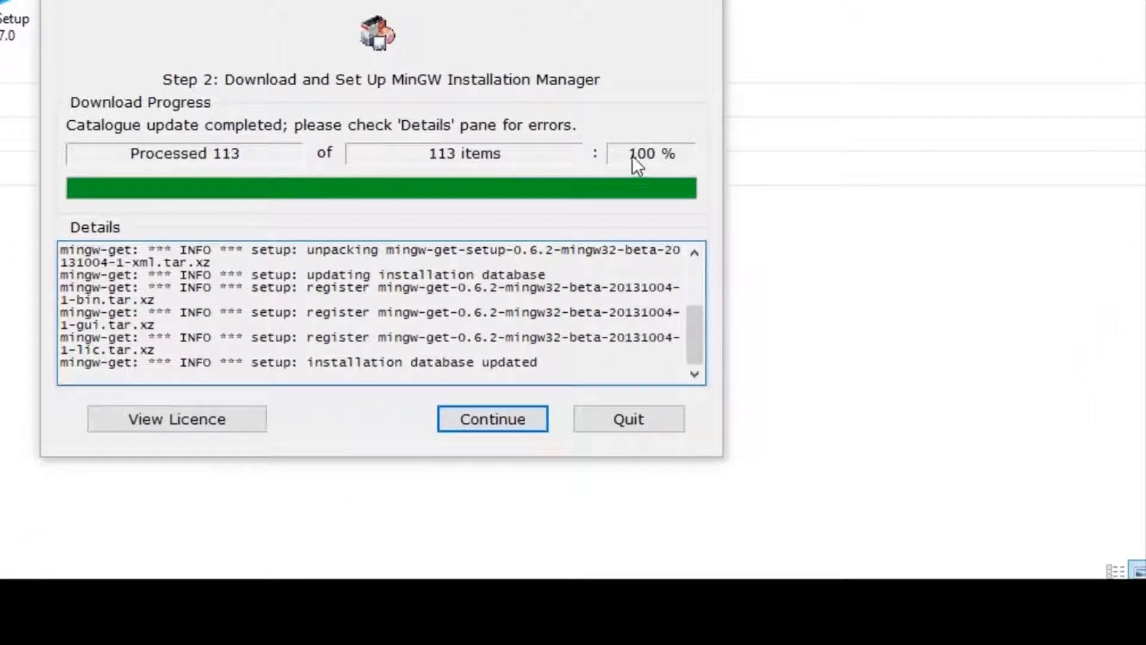
click(496, 418)
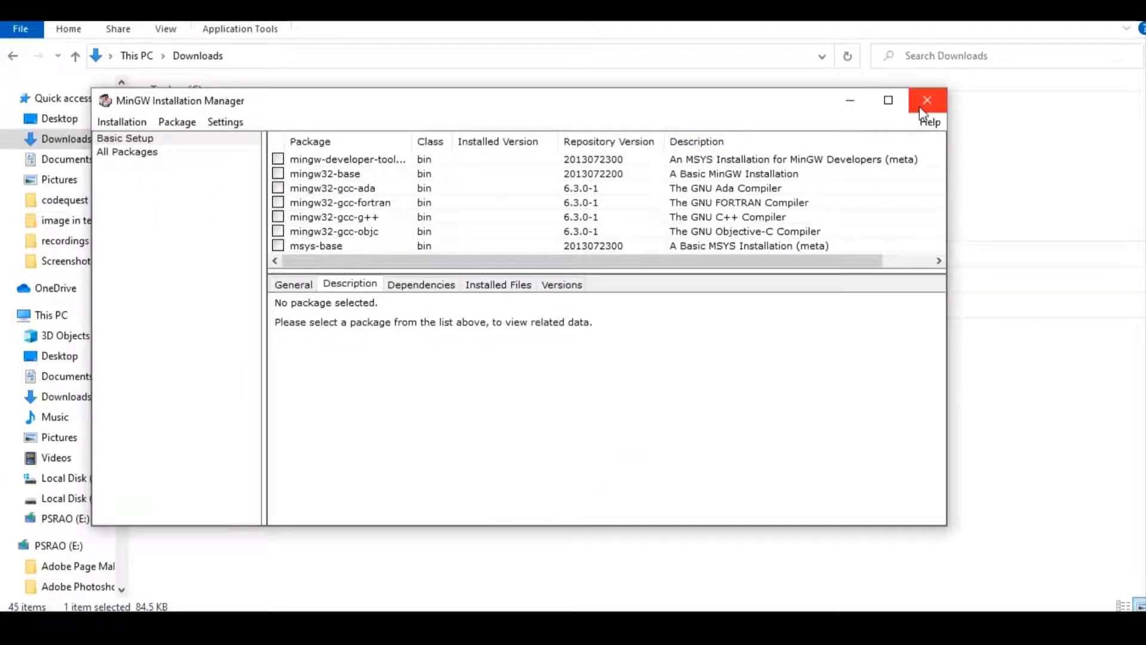
click(926, 102)
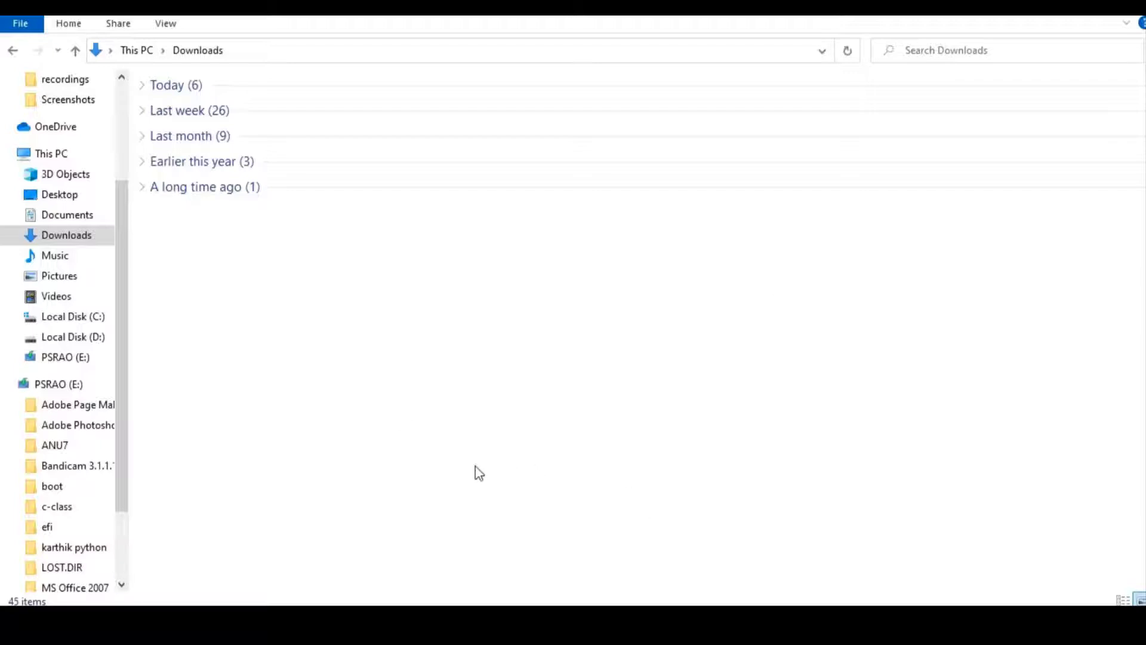
click(475, 430)
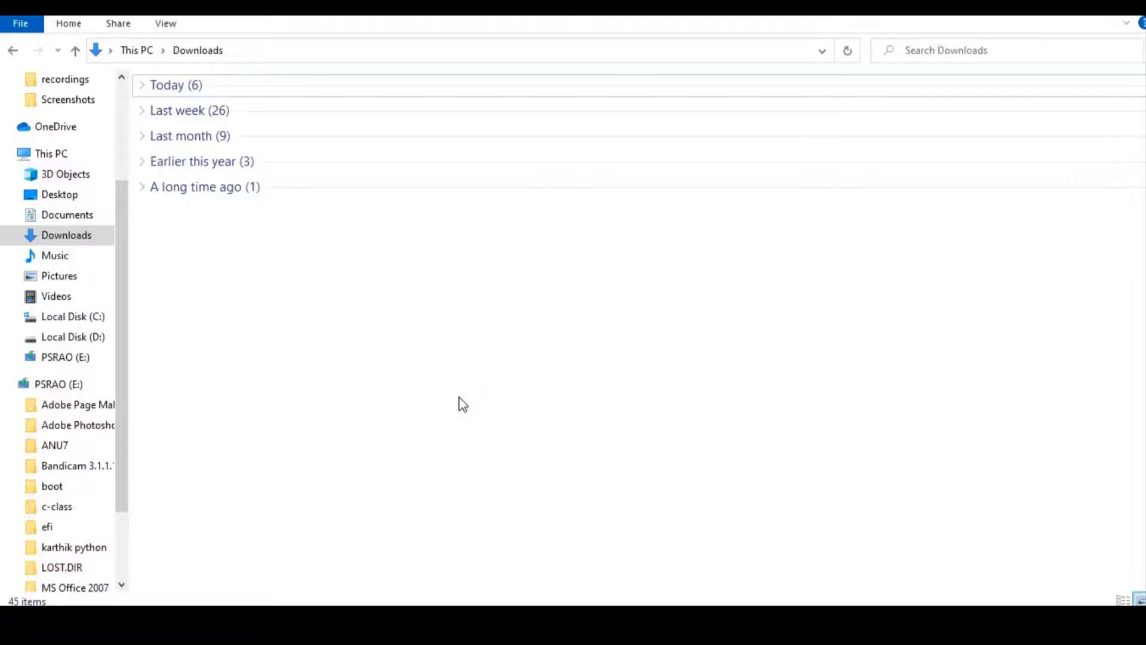
click(472, 280)
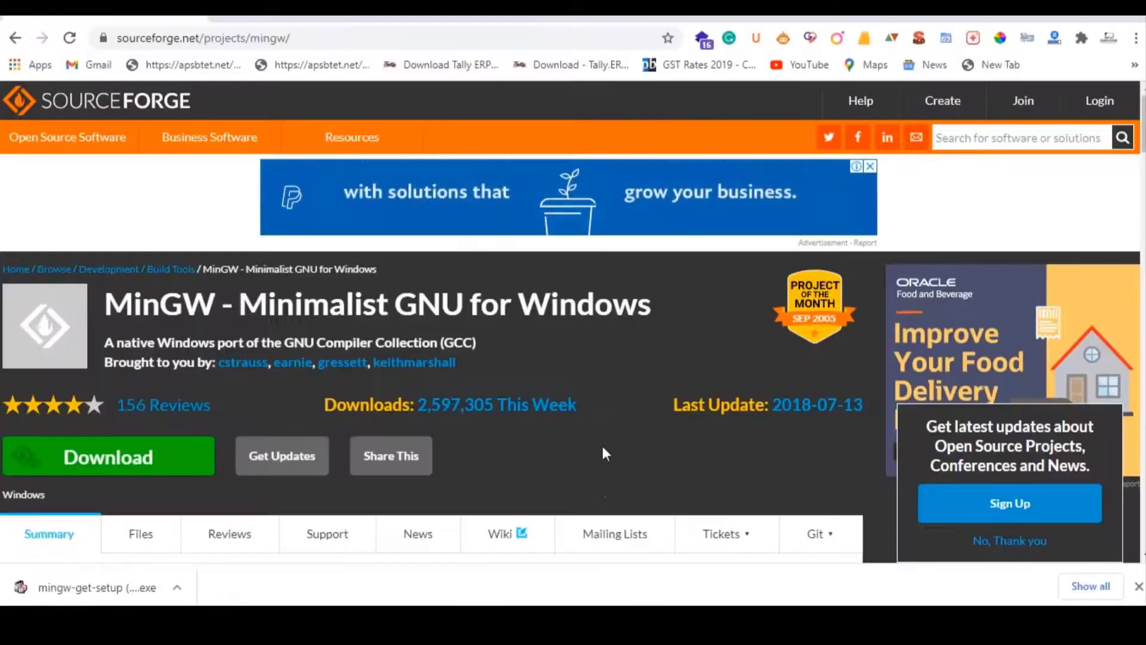
Step: In a new Chrome tab, search for "codeblocks.org download" and open the Code::Blocks binary releases for Microsoft Windows
click(223, 19)
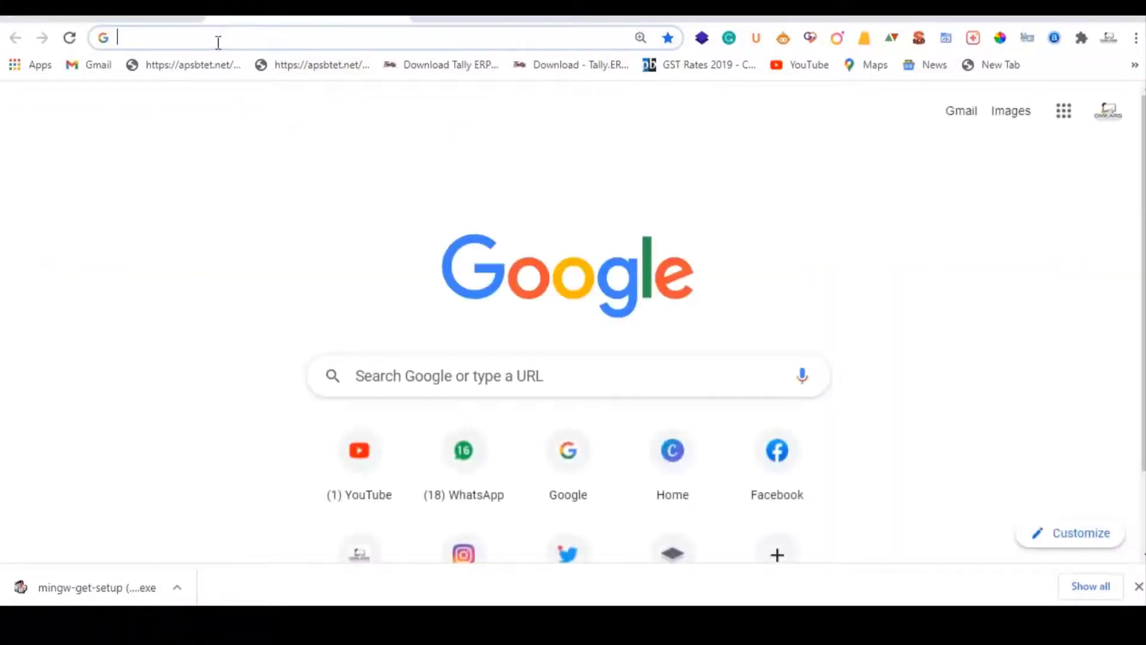
text(codeblocks.org download)
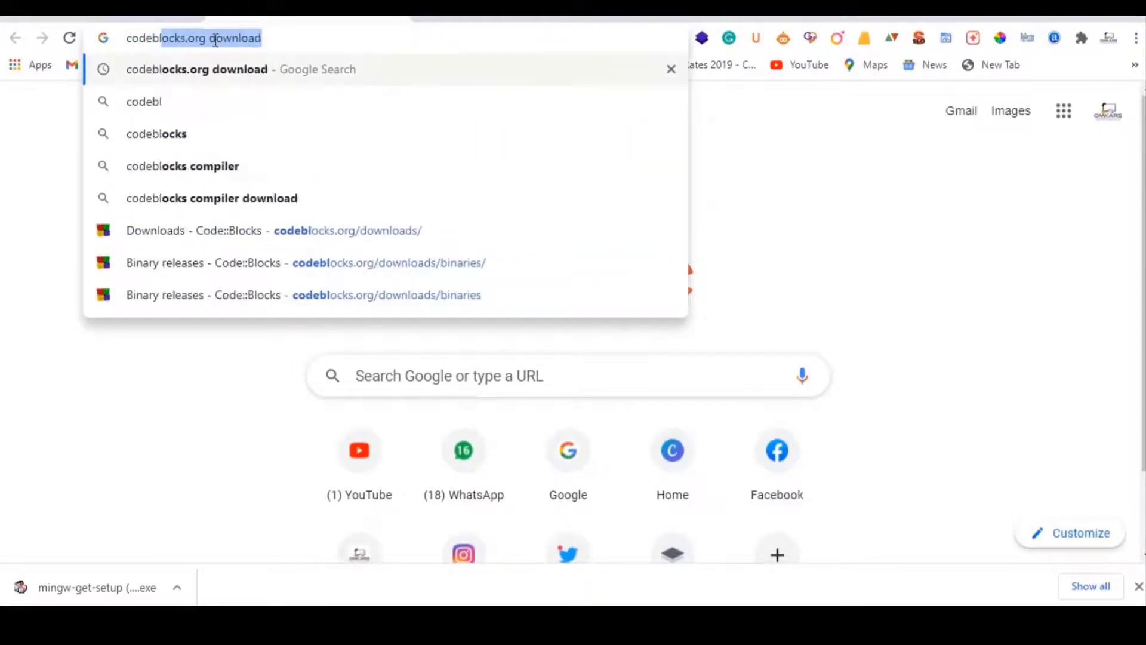
key(Return)
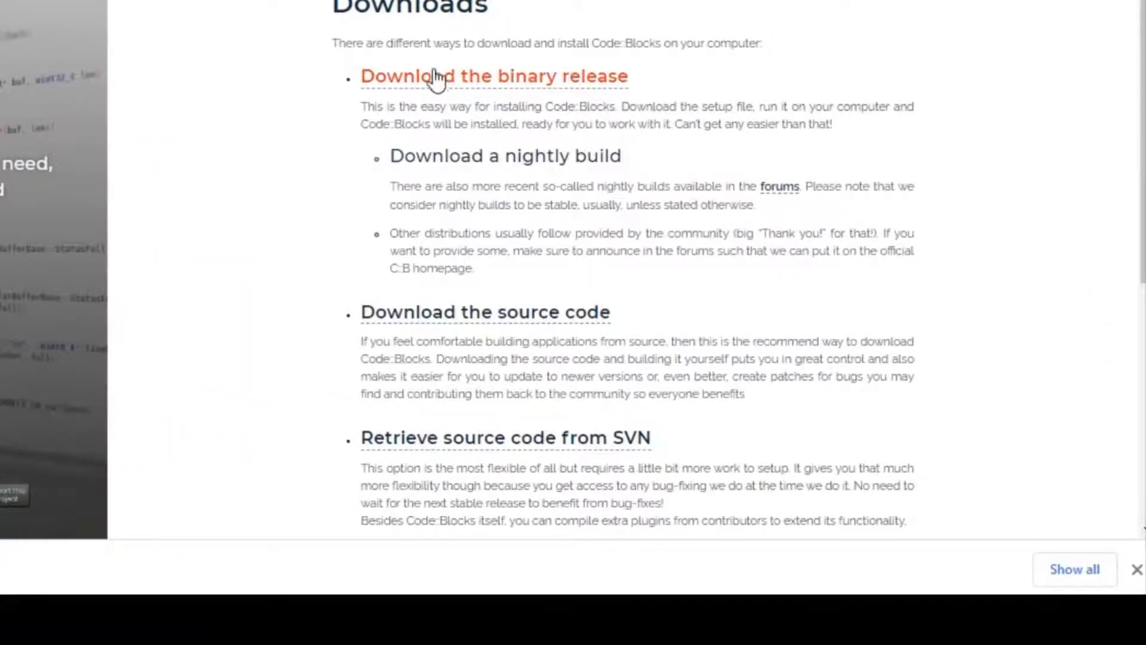
click(519, 81)
scroll(487, 300, down, 5)
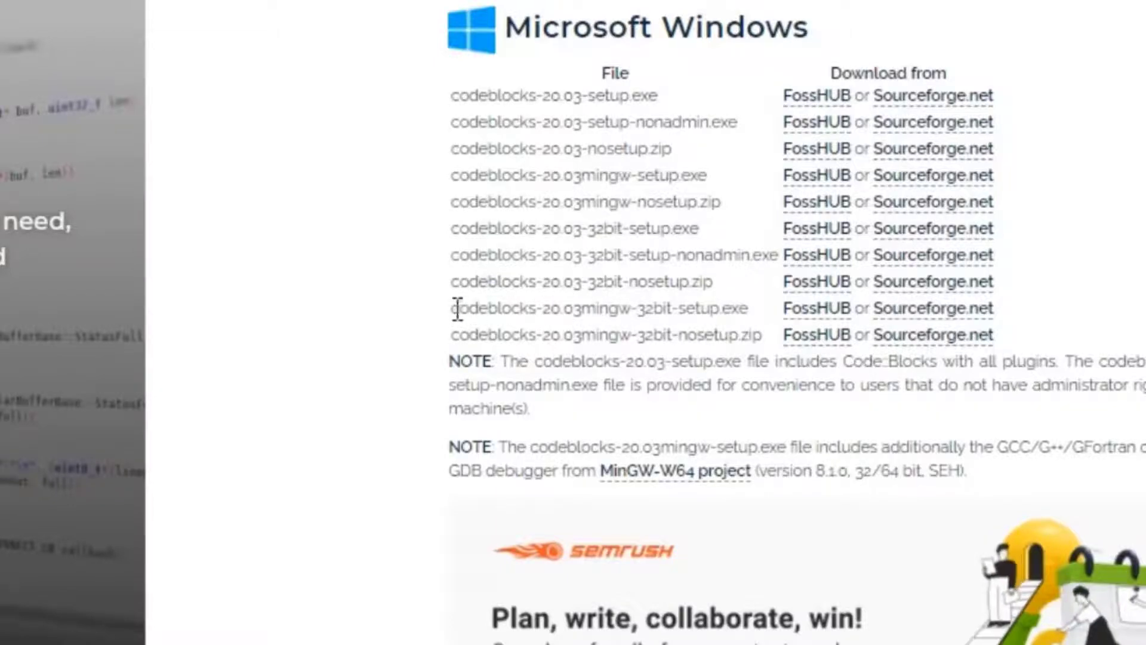
Step: Request the download of codeblocks-20.03mingw-32bit-setup.exe from Sourceforge.net
drag(453, 309, 766, 310)
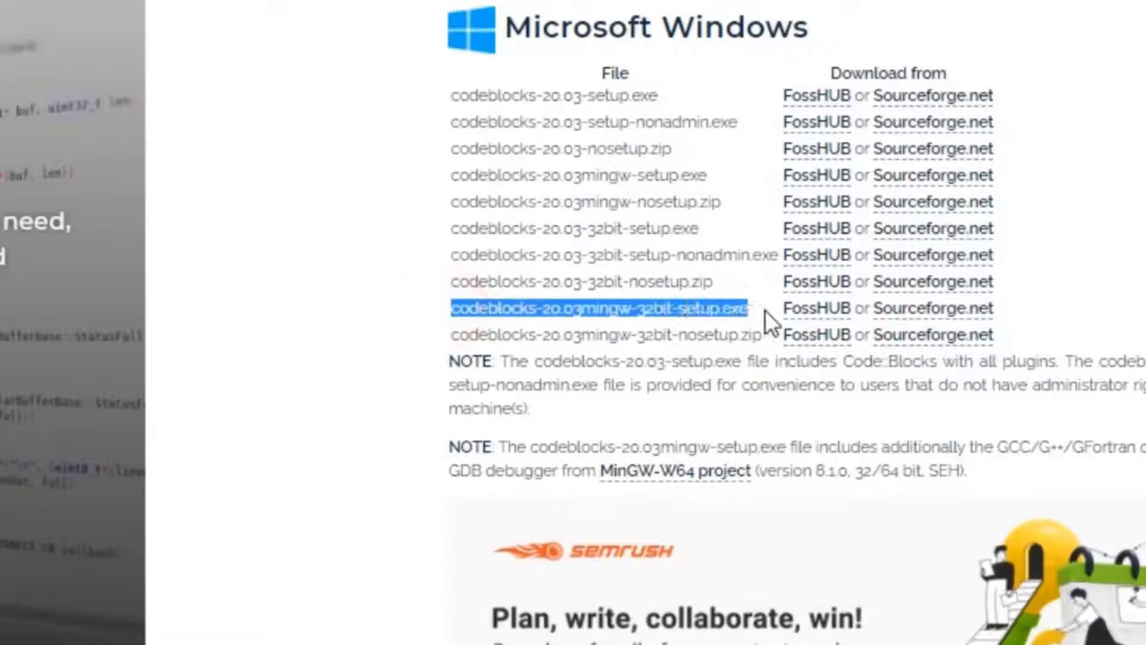
click(936, 313)
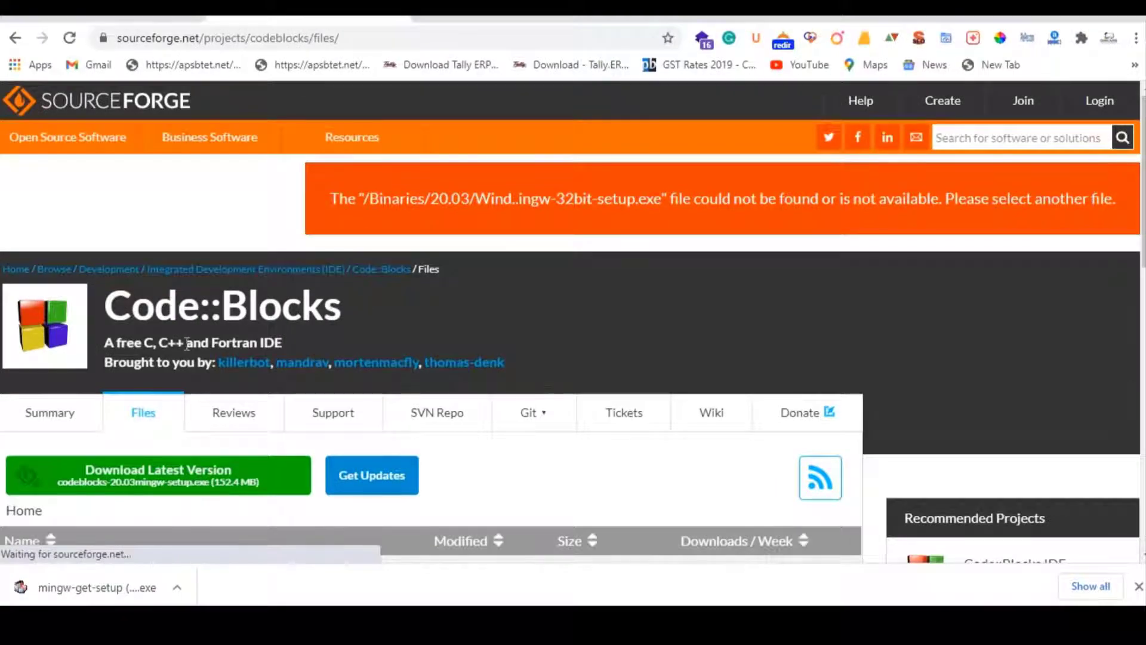
scroll(179, 338, down, 3)
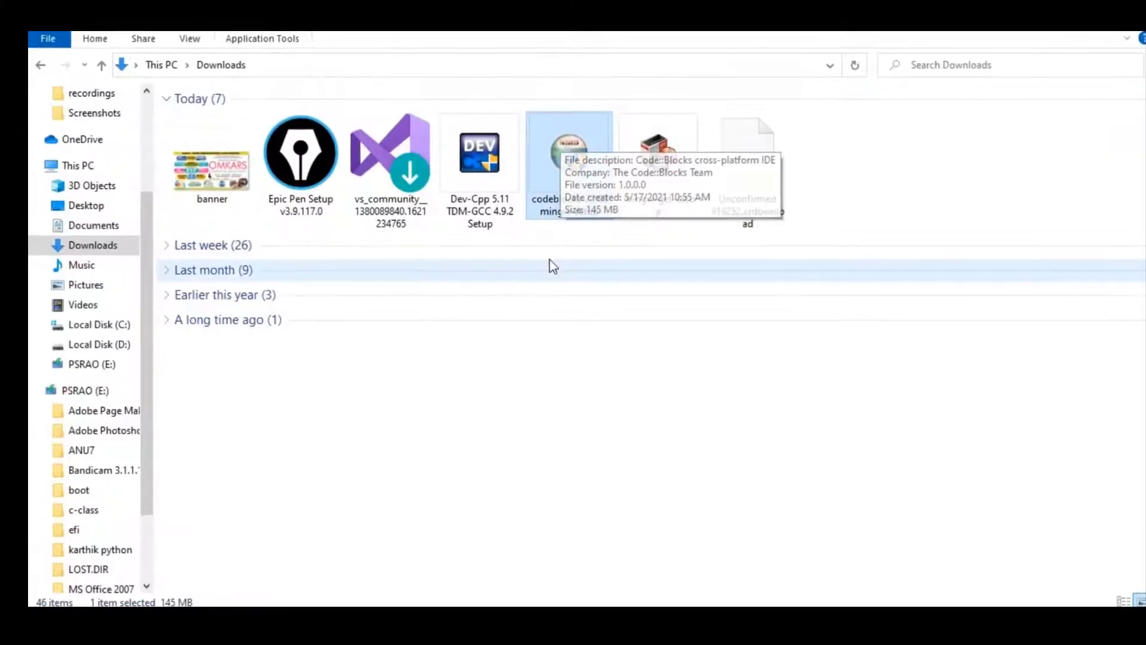
Step: Run the codeblocks-20.03mingw-setup file in Downloads as administrator, accept the licence agreement and proceed to the install location
click(569, 170)
right_click(569, 170)
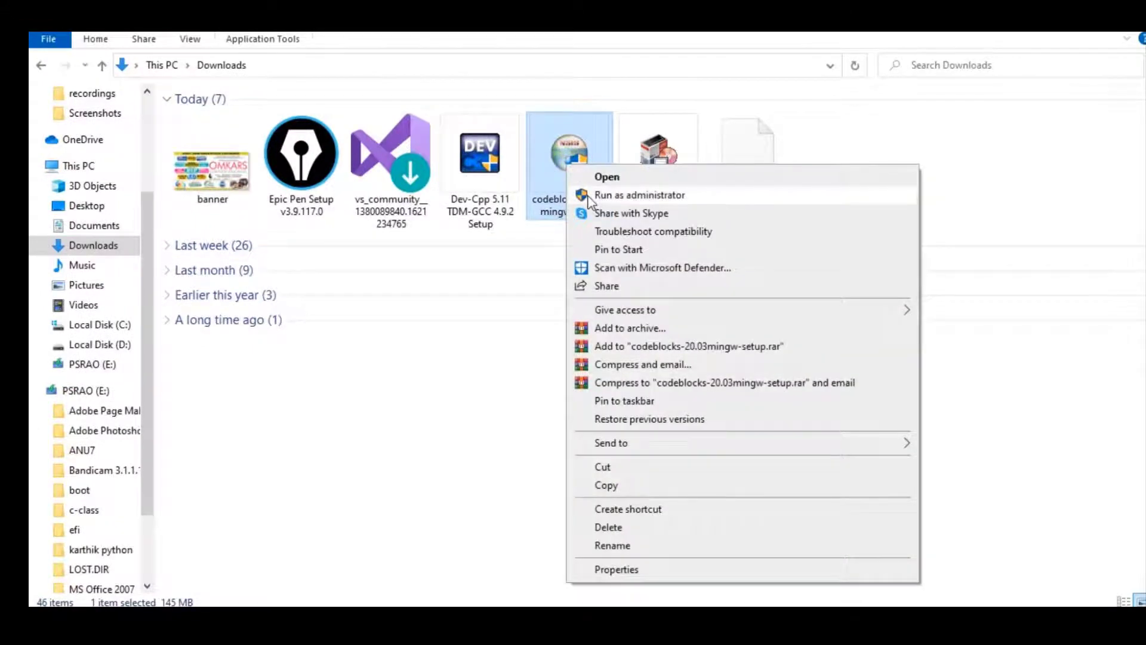
click(588, 196)
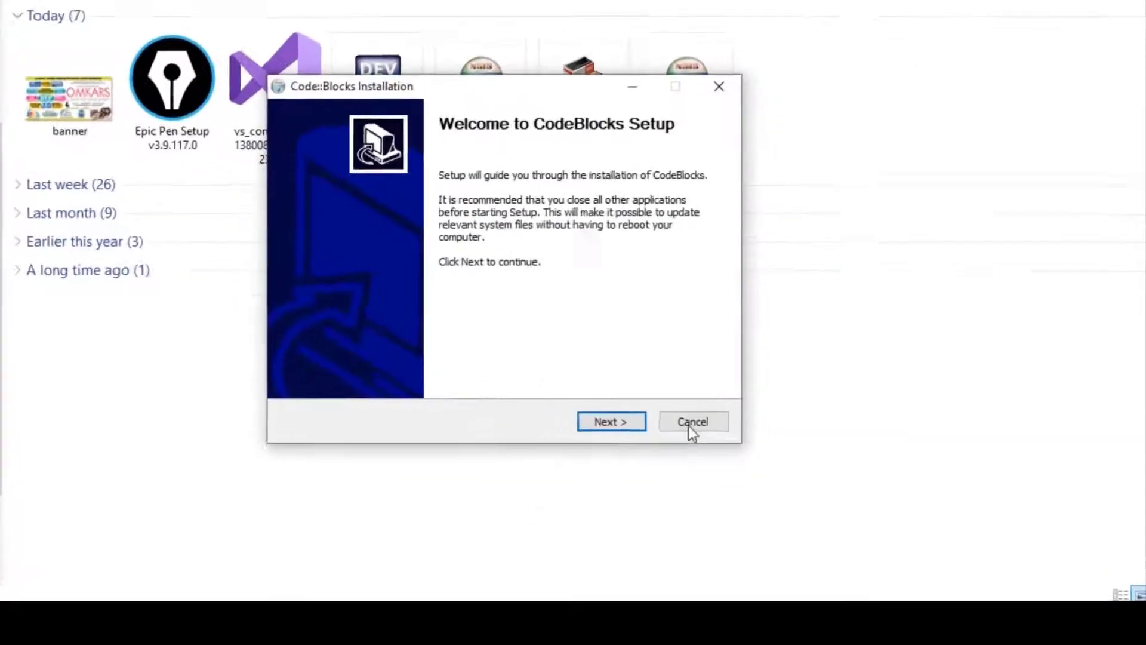
click(516, 386)
click(516, 384)
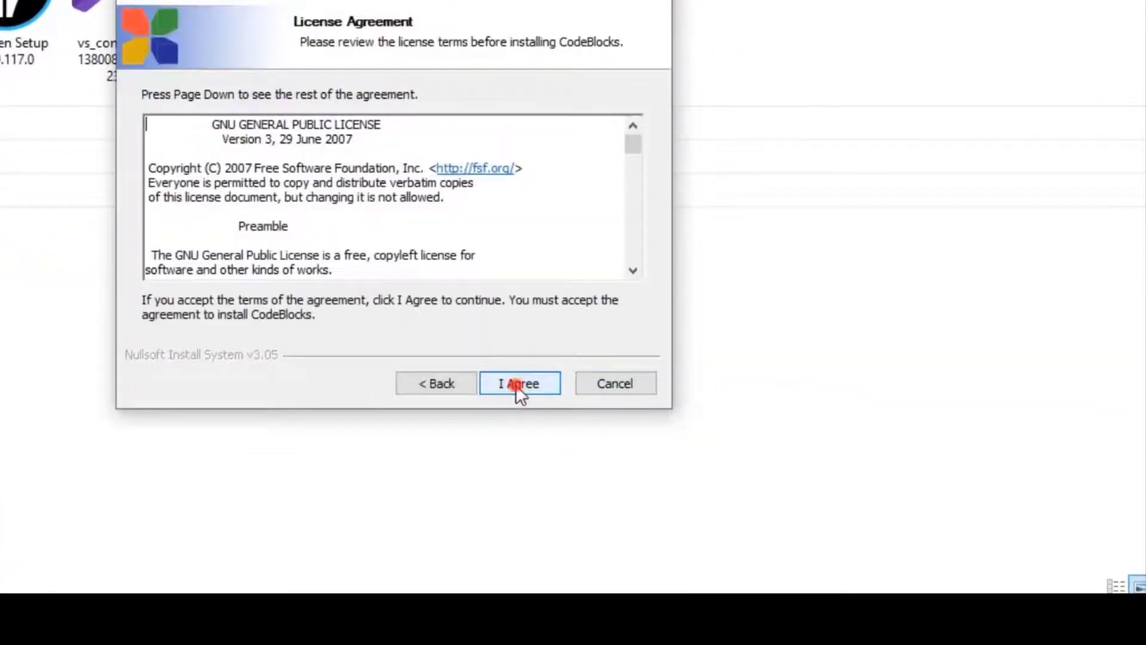
click(515, 383)
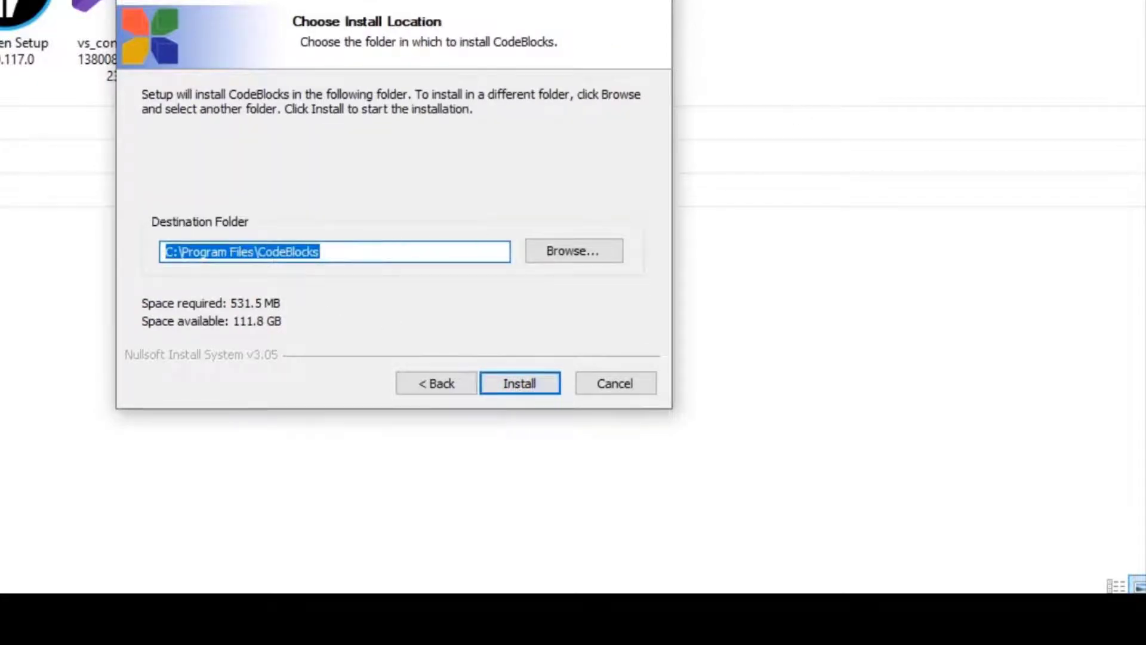
Step: Install CodeBlocks into C:\Program Files\CodeBlocks and decline running it at the end of the setup
click(333, 252)
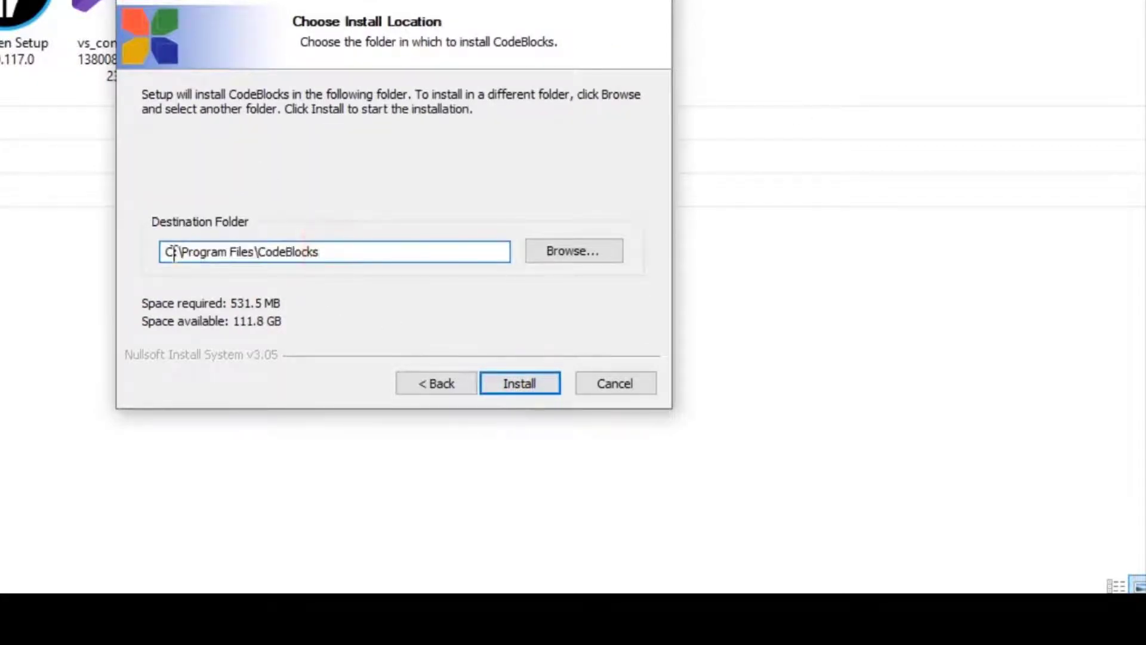
drag(176, 251, 166, 252)
click(520, 383)
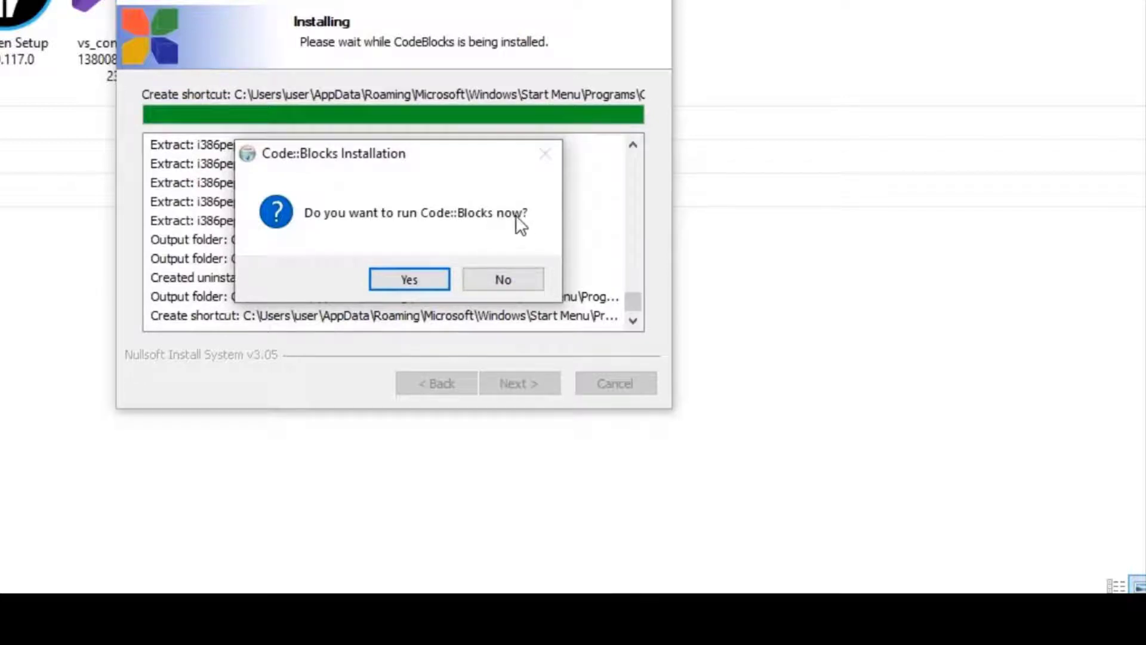
click(529, 282)
click(511, 383)
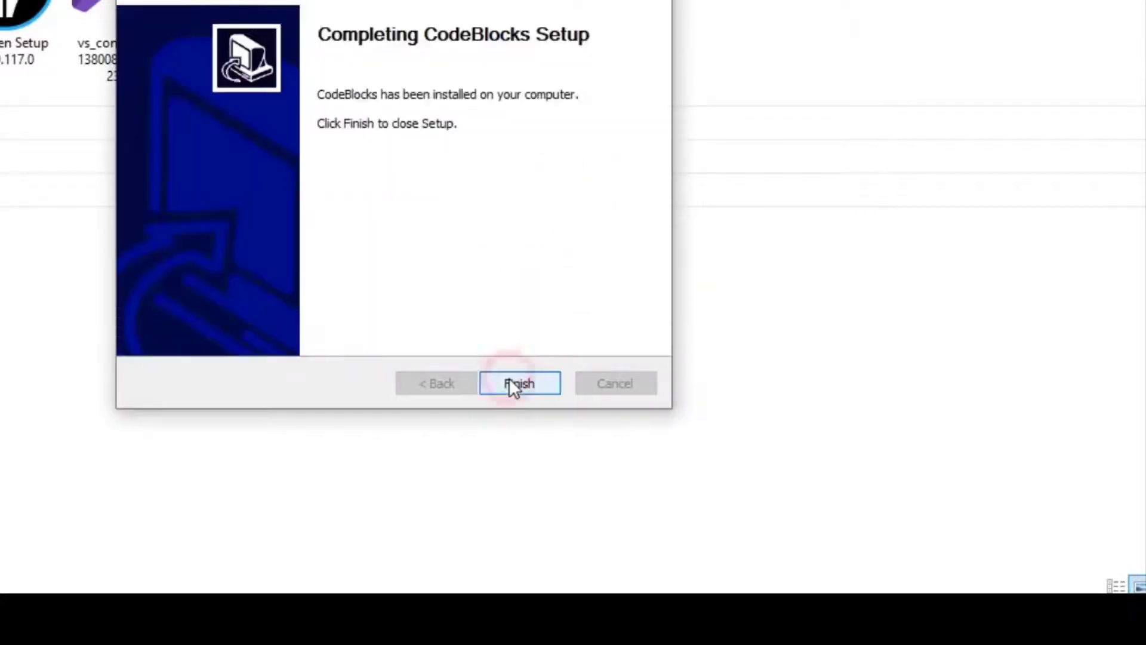
Step: Close the completed CodeBlocks setup, launch CodeBlocks from Windows search and maximize its window
click(513, 386)
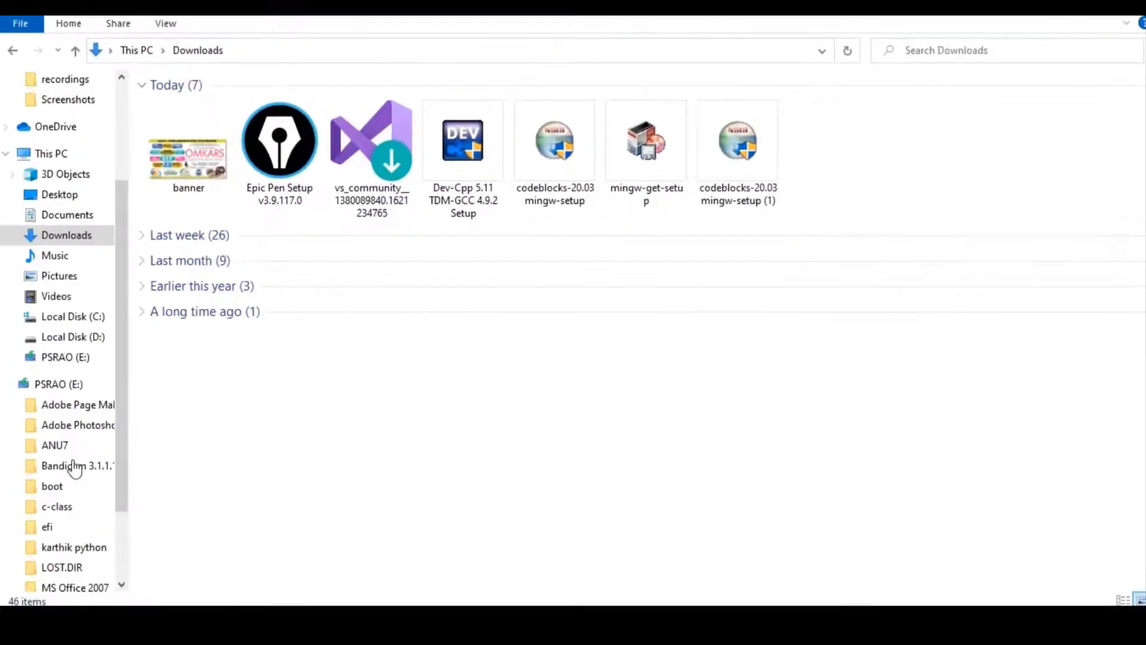
click(187, 604)
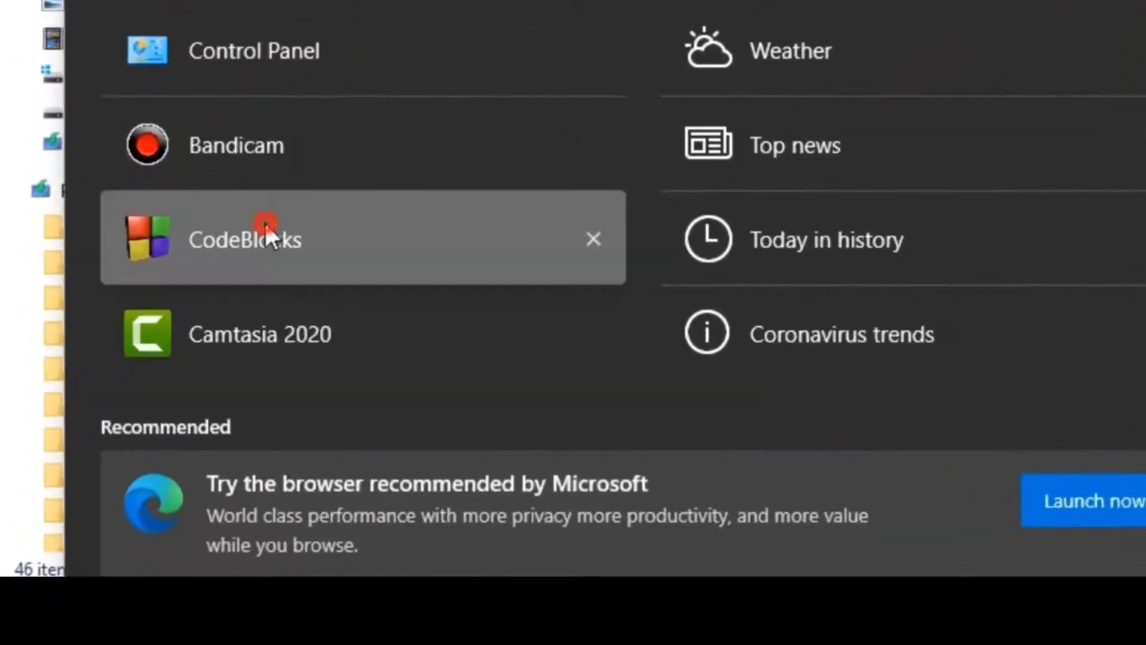
click(152, 411)
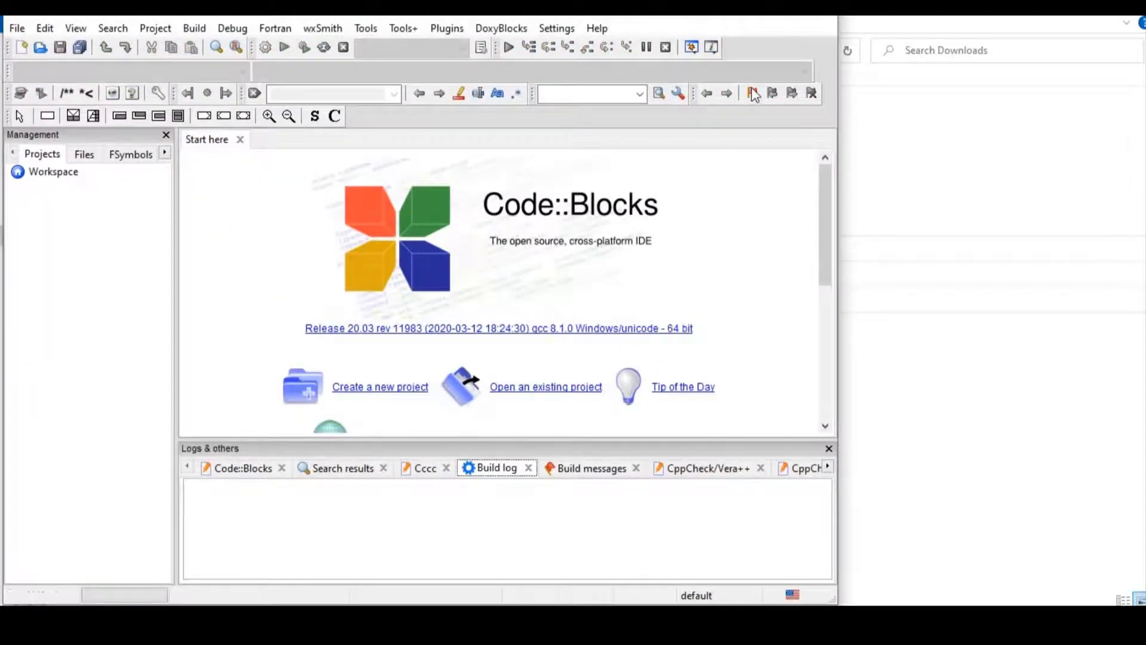
key(alt+space)
key(x)
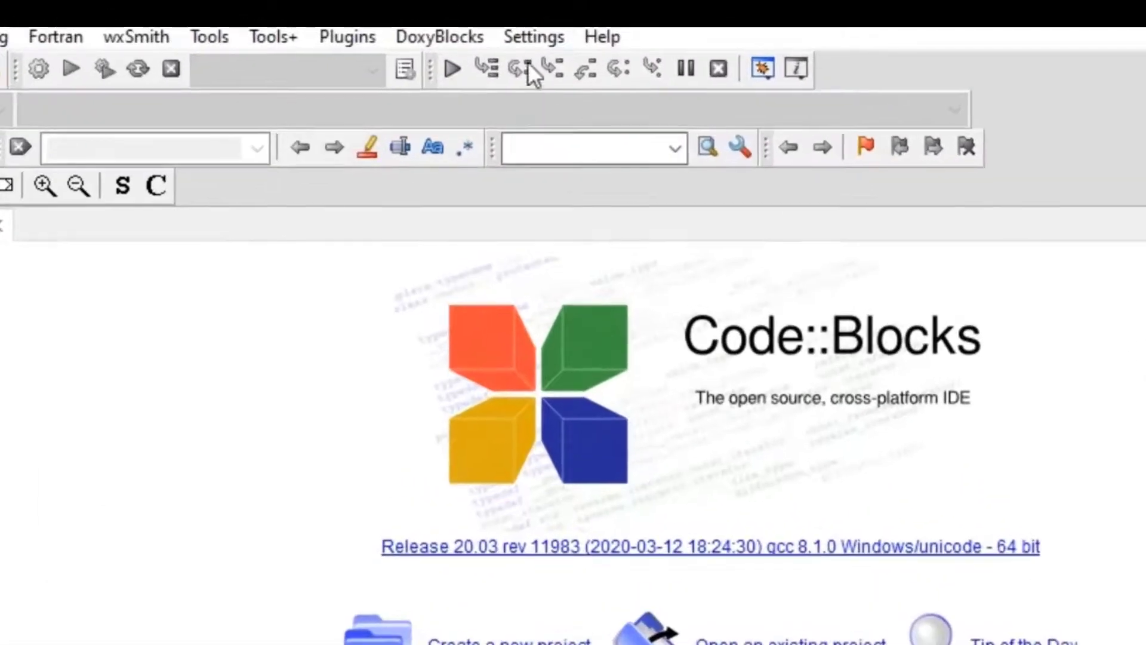
Step: In the global compiler settings for GNU GCC Compiler, enable the C++11 GNU C++ language standard flag [-std=gnu++11] and accept the settings
click(537, 36)
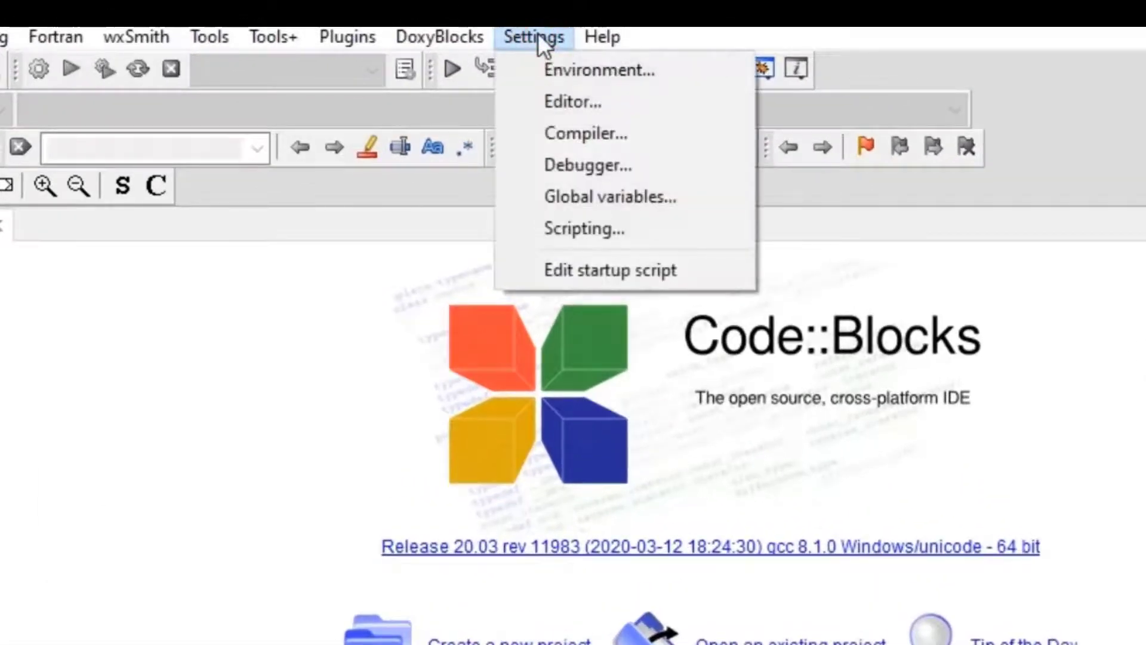
click(560, 134)
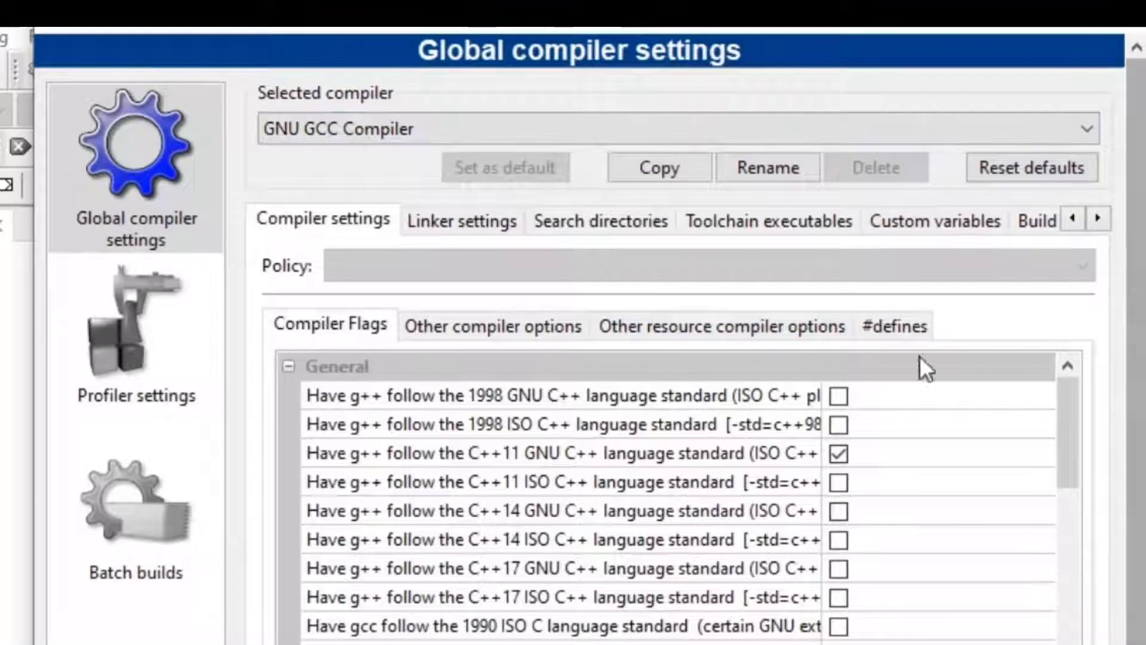
click(840, 454)
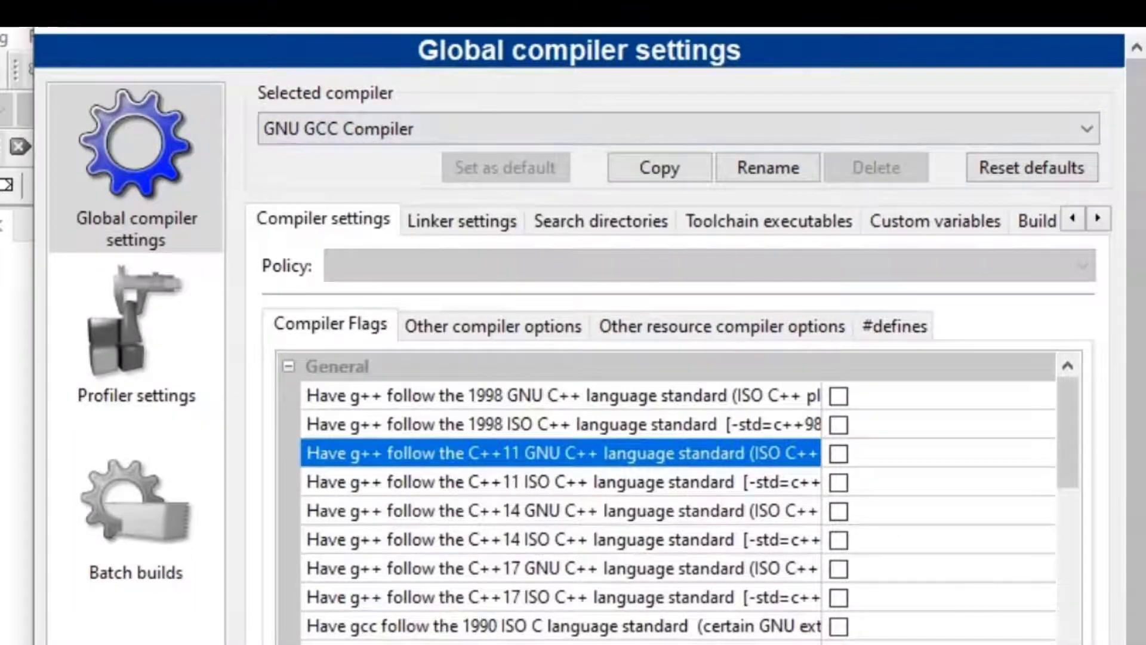
scroll(574, 334, down, 1)
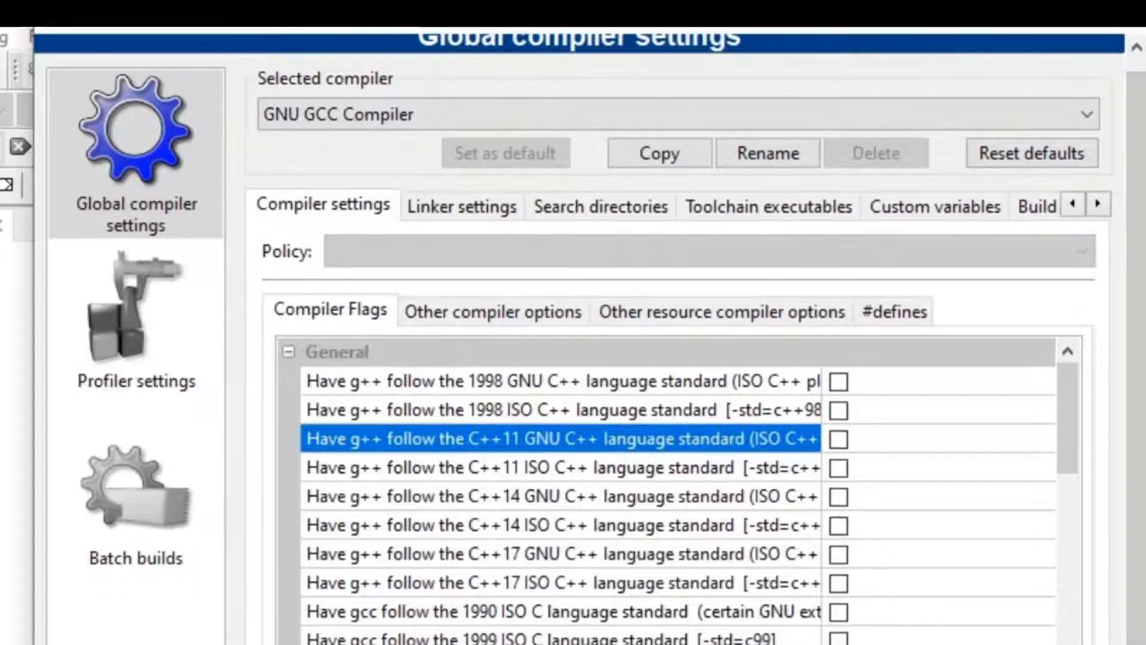
drag(1143, 180, 1145, 179)
drag(34, 137, 0, 138)
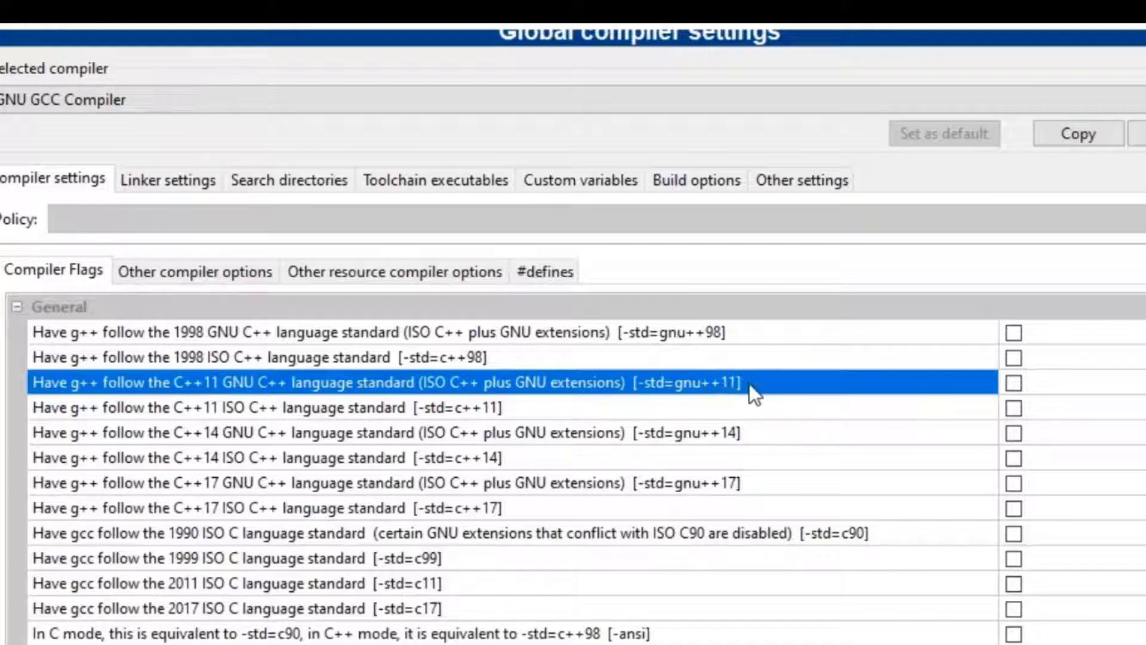
click(1013, 383)
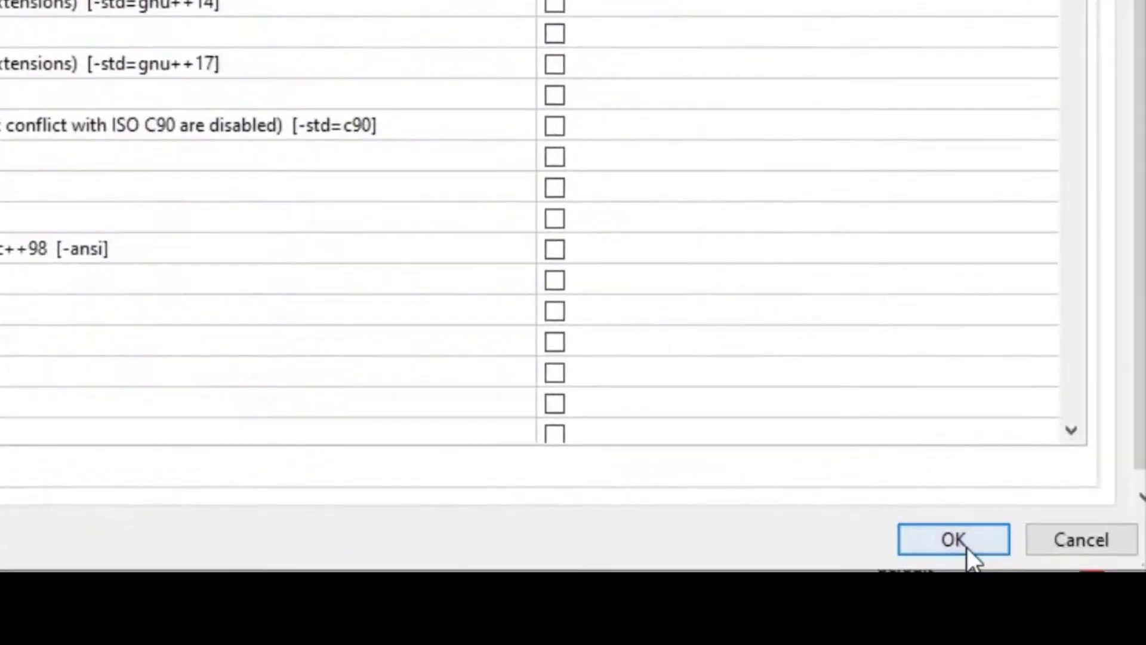
click(1038, 611)
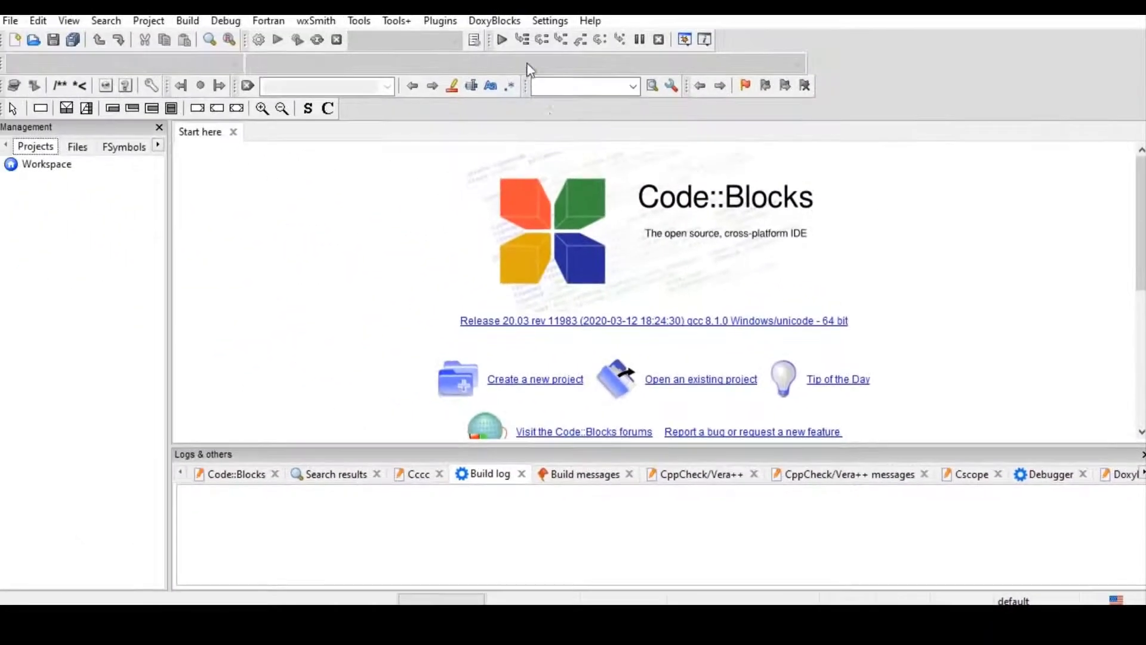
Step: Reopen the global compiler settings and check the compiler's installation directory among the toolchain executables
click(550, 21)
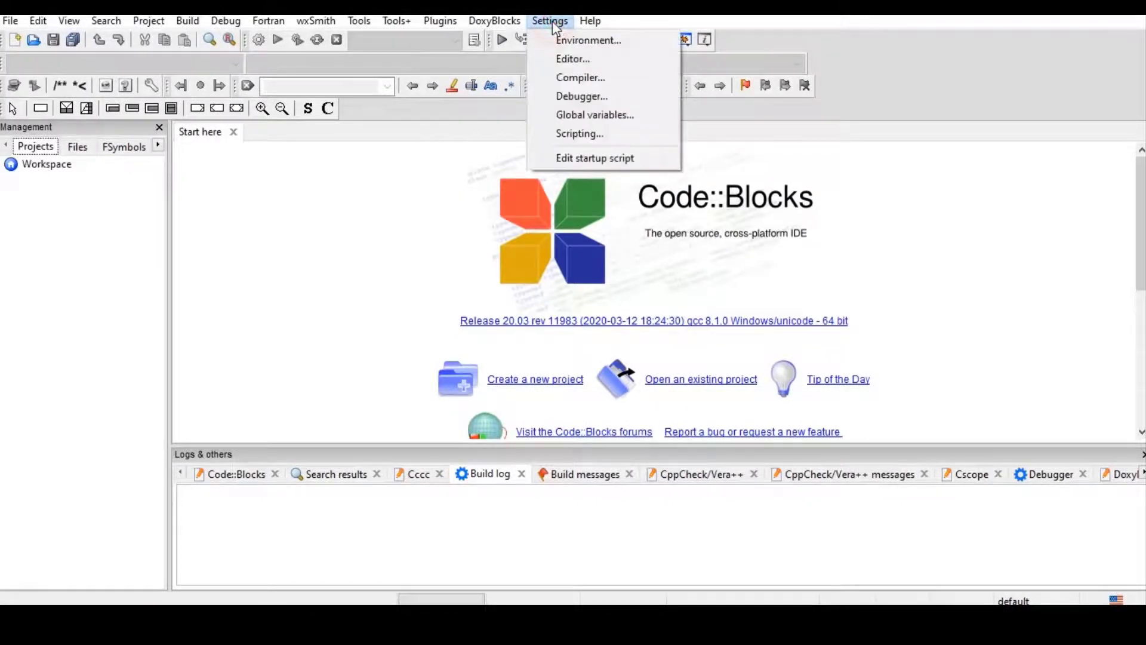
click(582, 78)
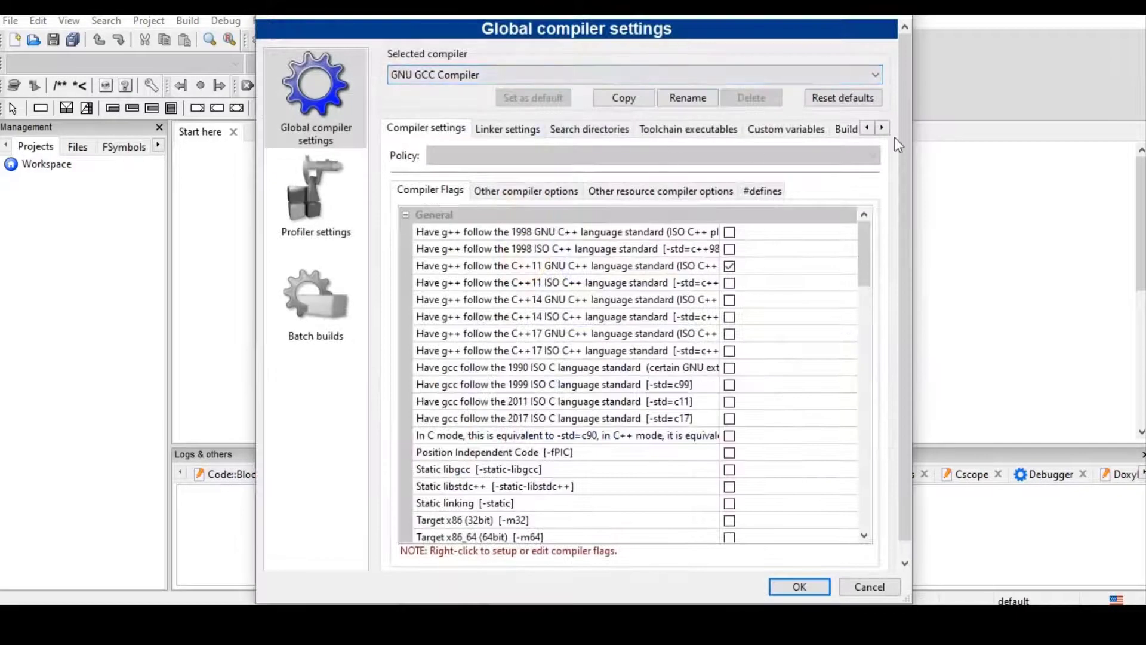
drag(916, 142, 1127, 141)
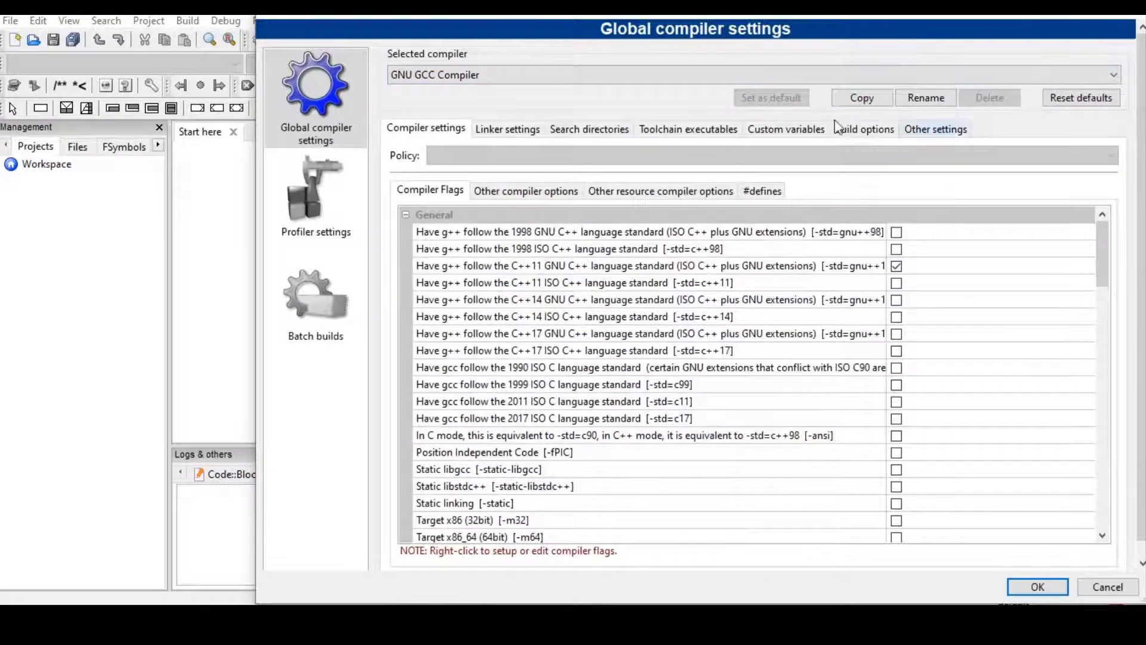
click(701, 130)
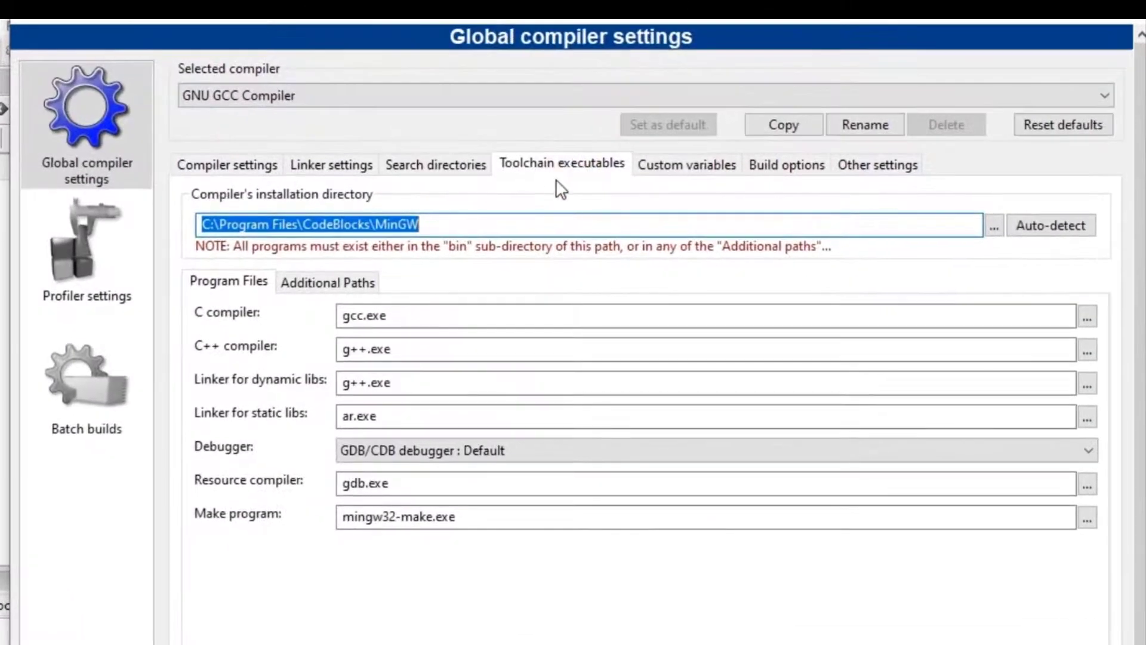
drag(454, 226, 157, 226)
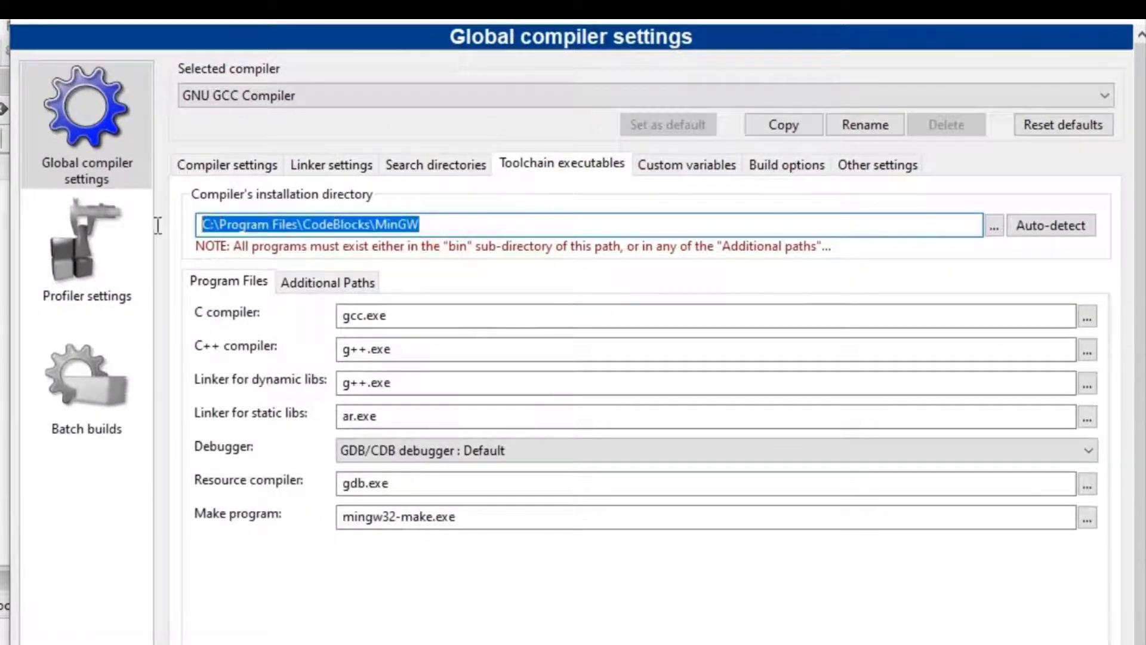
click(430, 224)
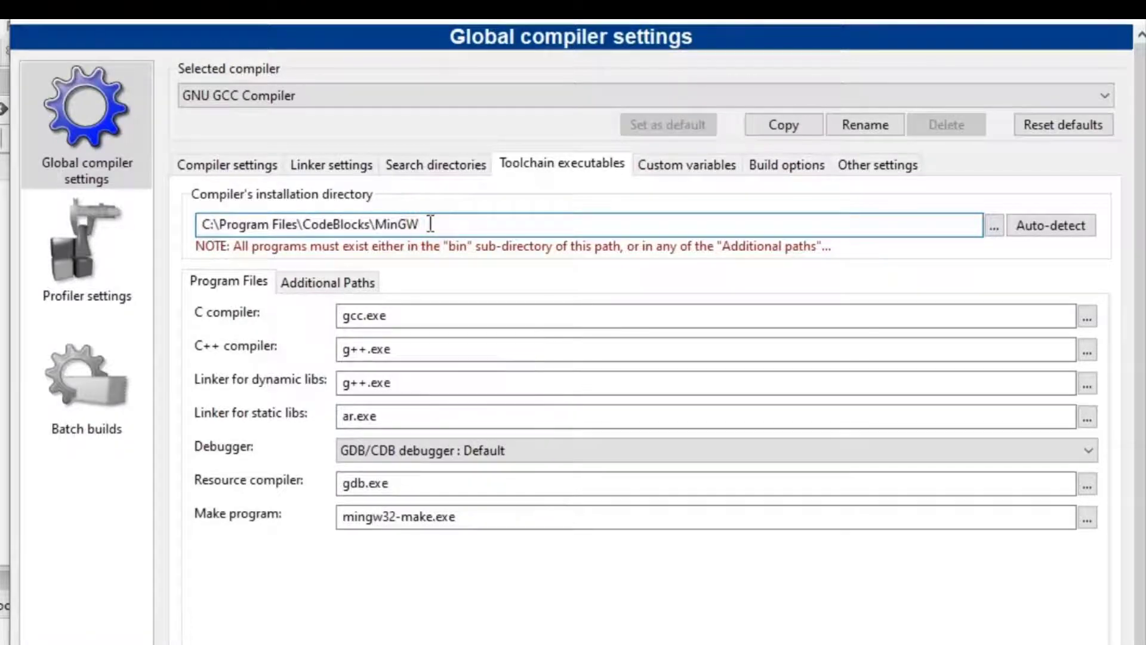
drag(420, 224, 300, 222)
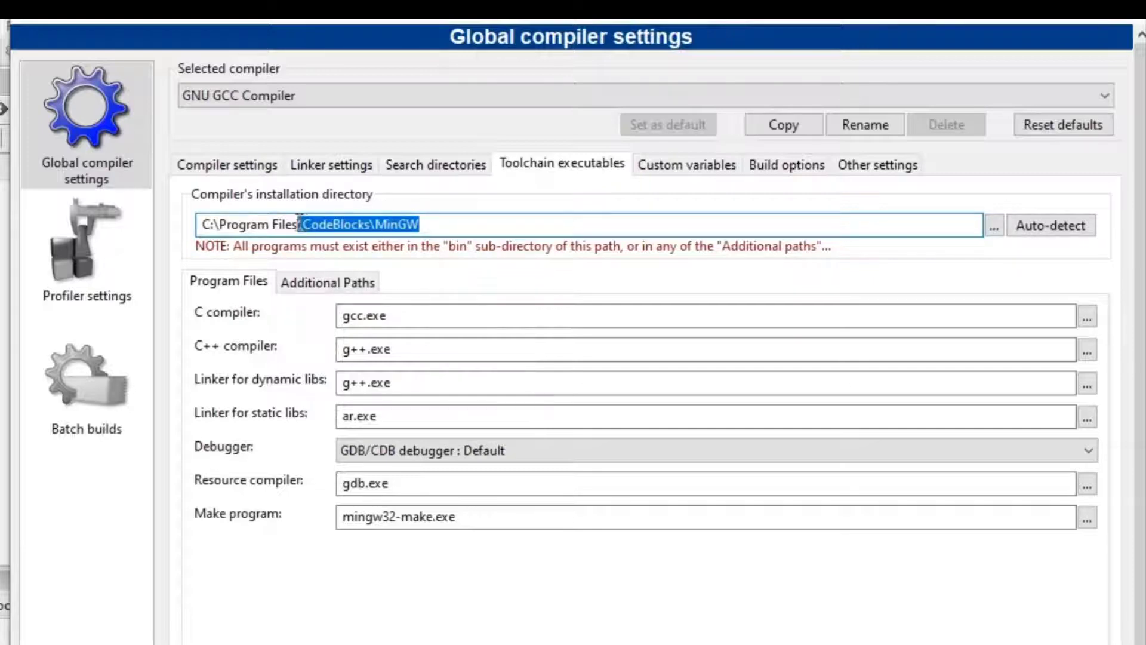
click(421, 222)
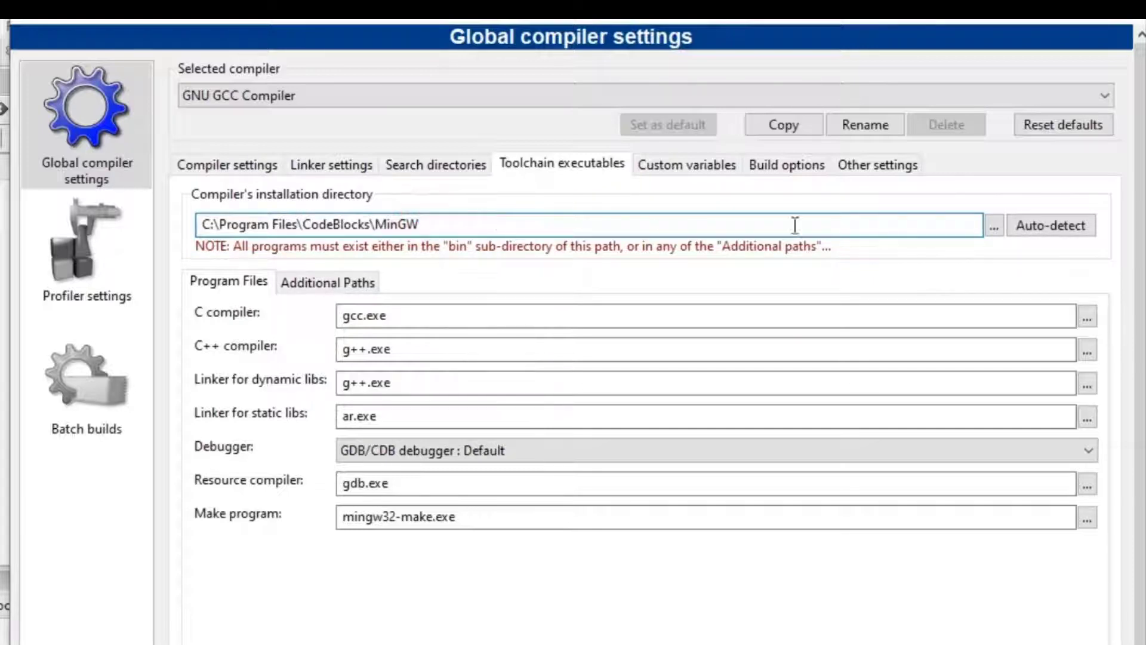
drag(441, 220, 187, 230)
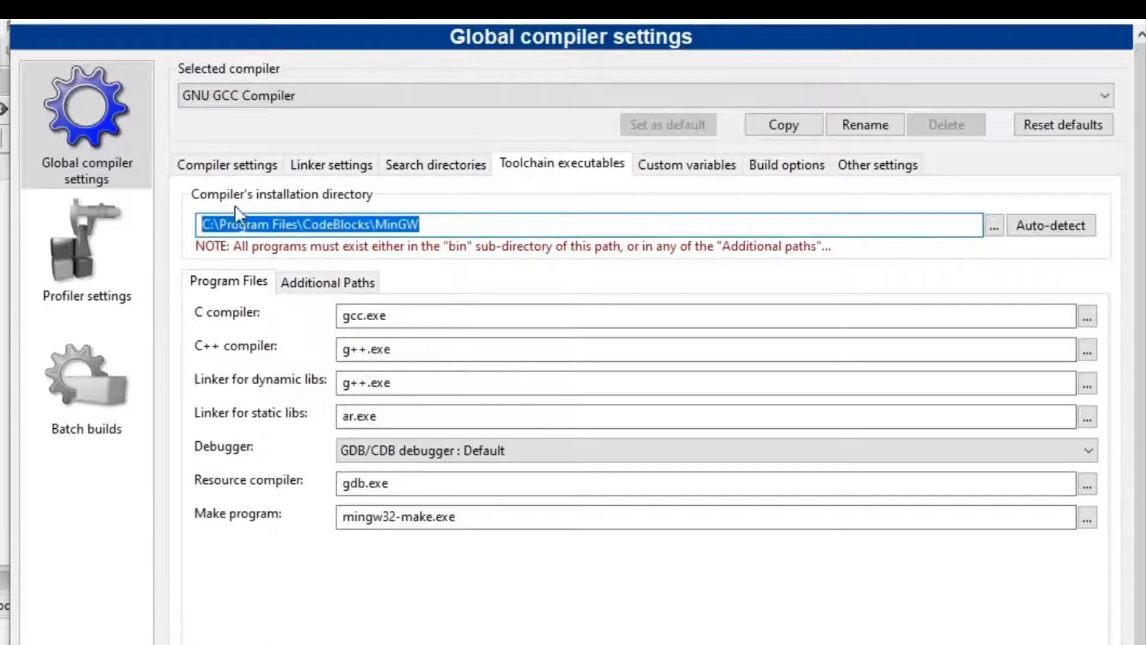
click(455, 222)
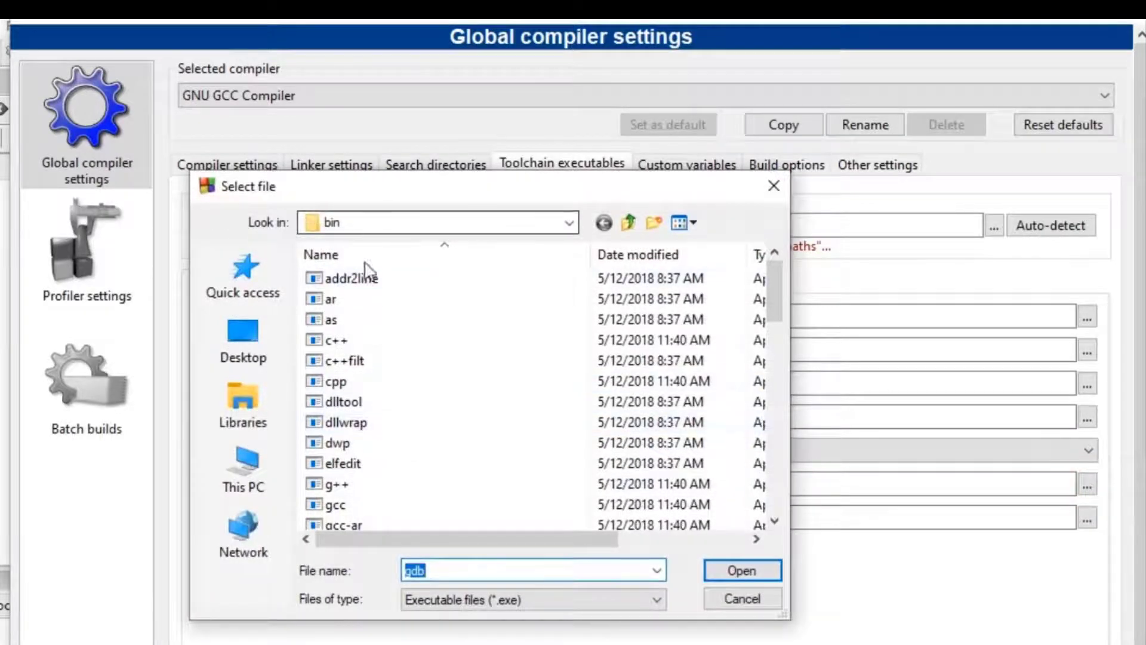
Step: Choose gdb from the MinGW bin folder as the resource compiler executable and accept the compiler settings
click(354, 441)
key(g)
key(g)
key(g)
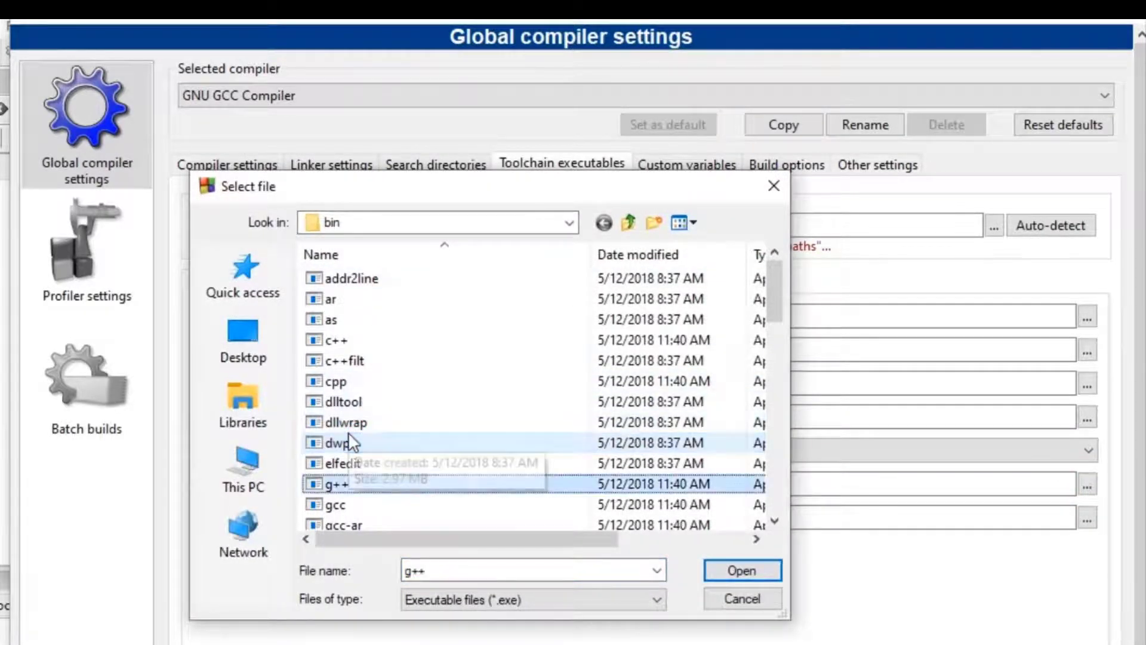
key(g)
key(g)
key(g)
key(g)
key(g)
key(g)
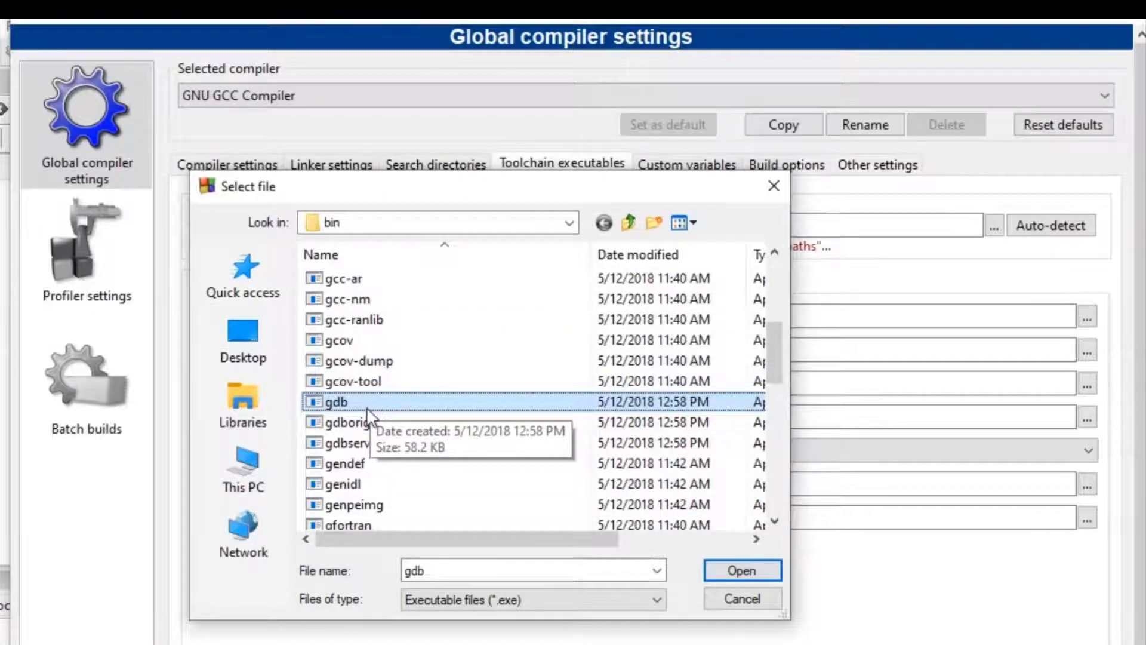
click(334, 404)
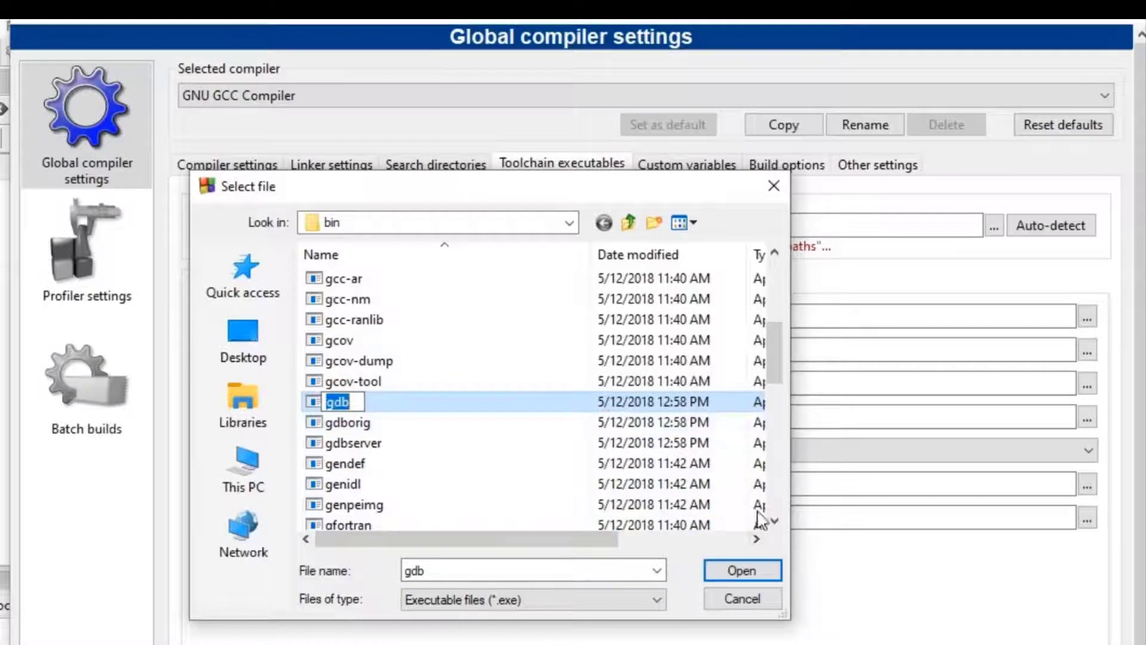
click(742, 570)
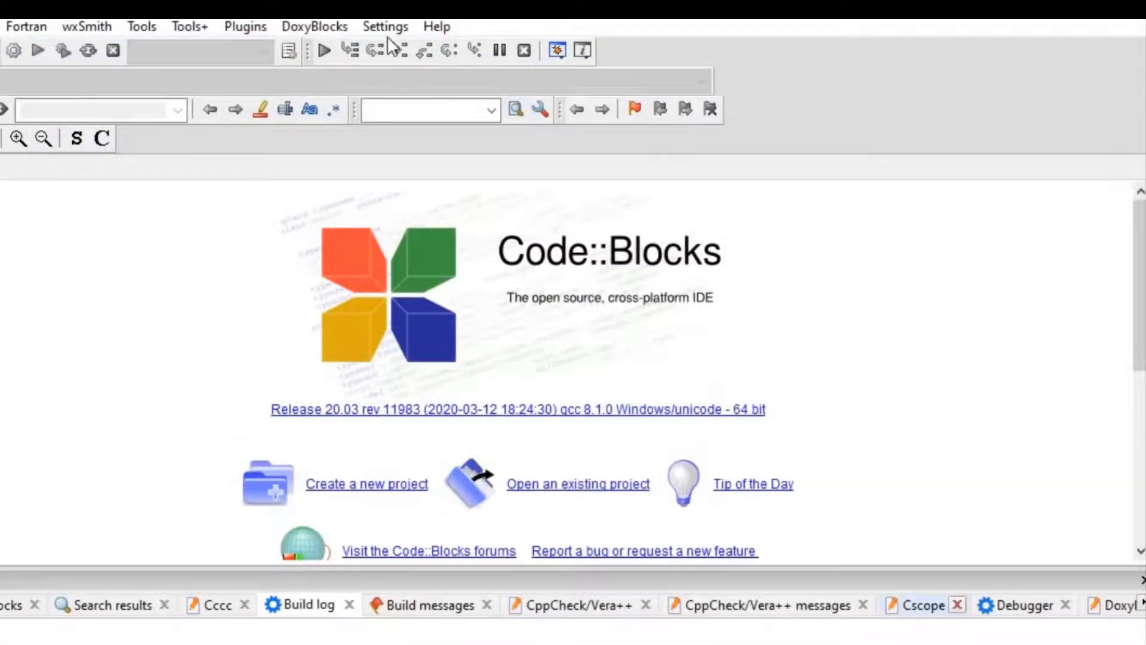
Step: In the default GDB/CDB debugger settings, set the executable path to gdb in C:\Program Files\CodeBlocks\MinGW\bin and accept the settings
click(387, 29)
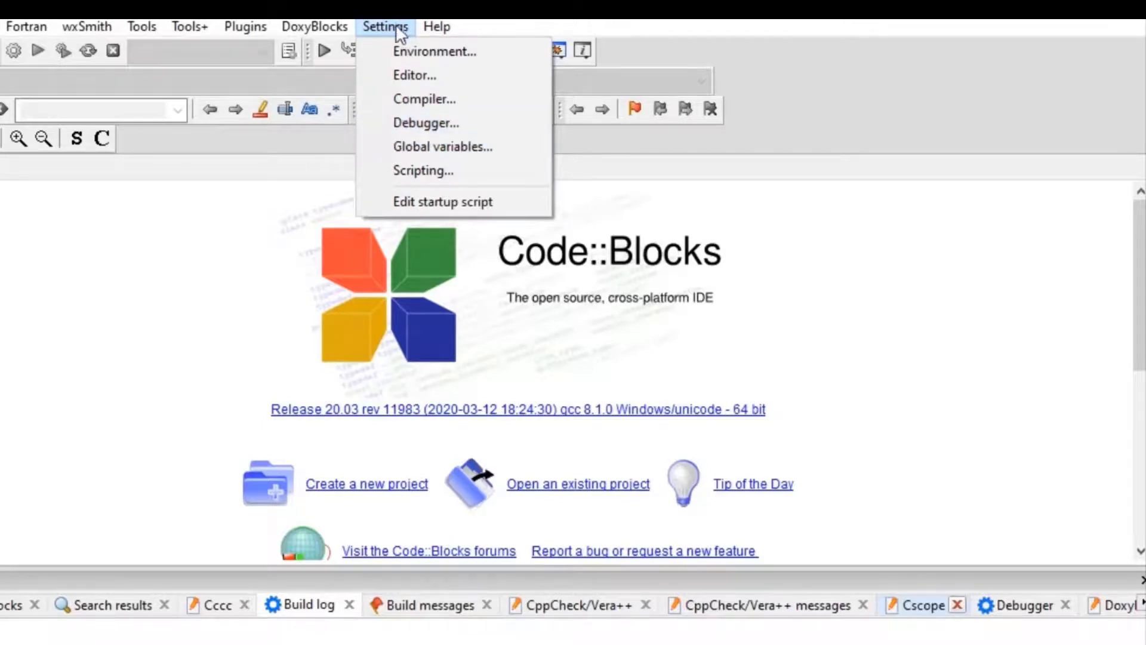
click(416, 124)
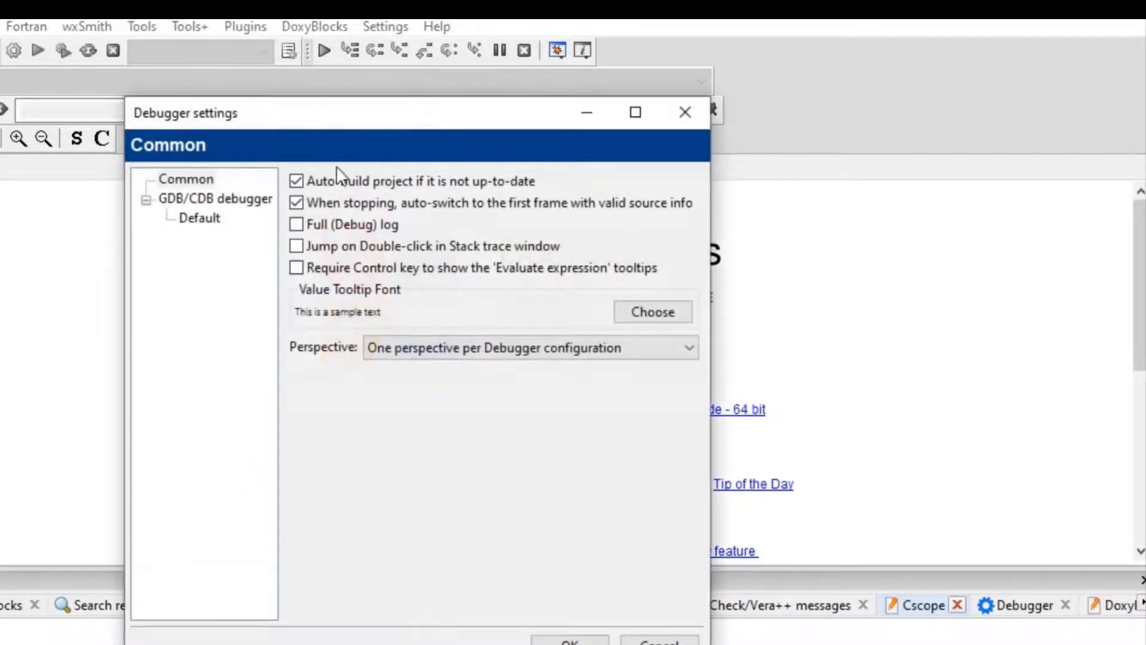
click(191, 219)
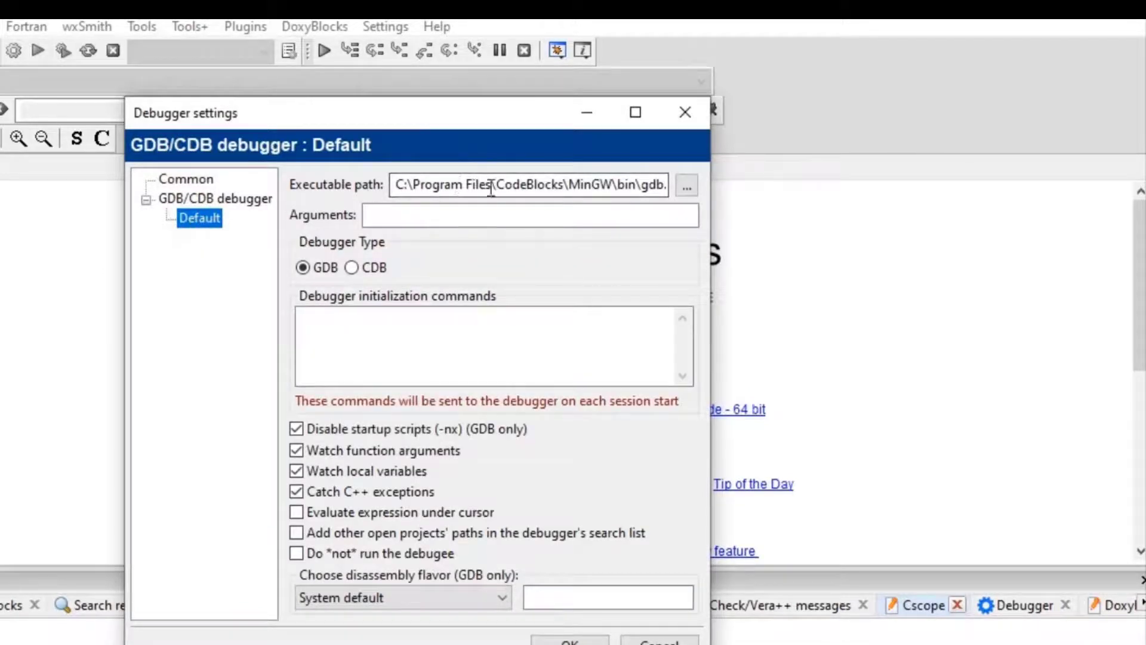
click(463, 185)
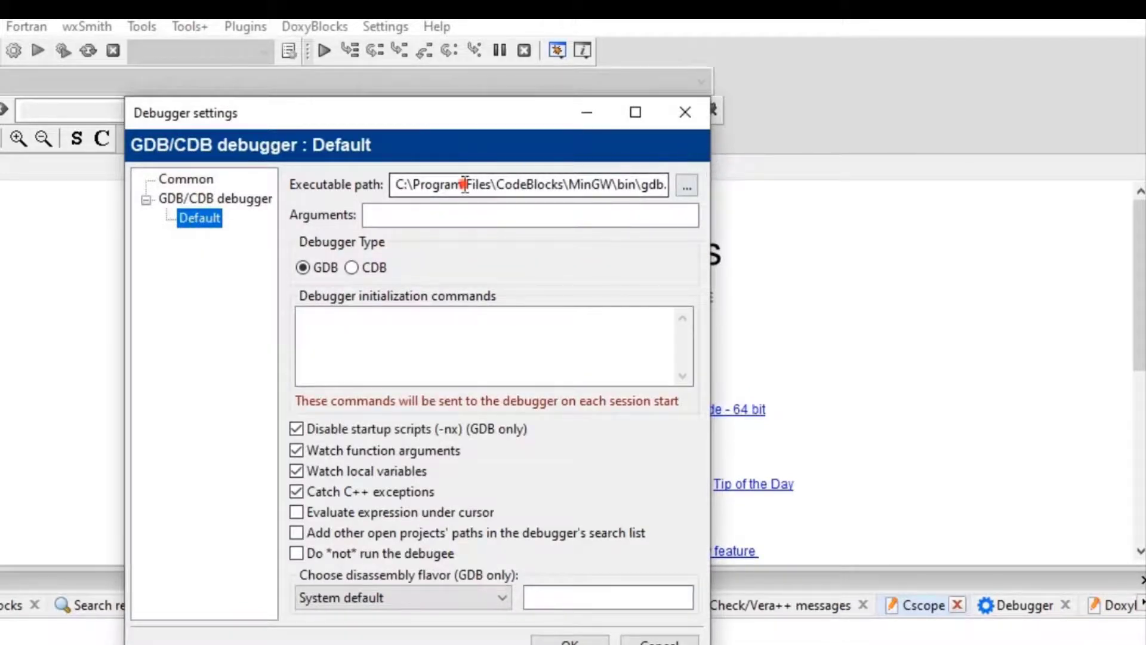
click(684, 185)
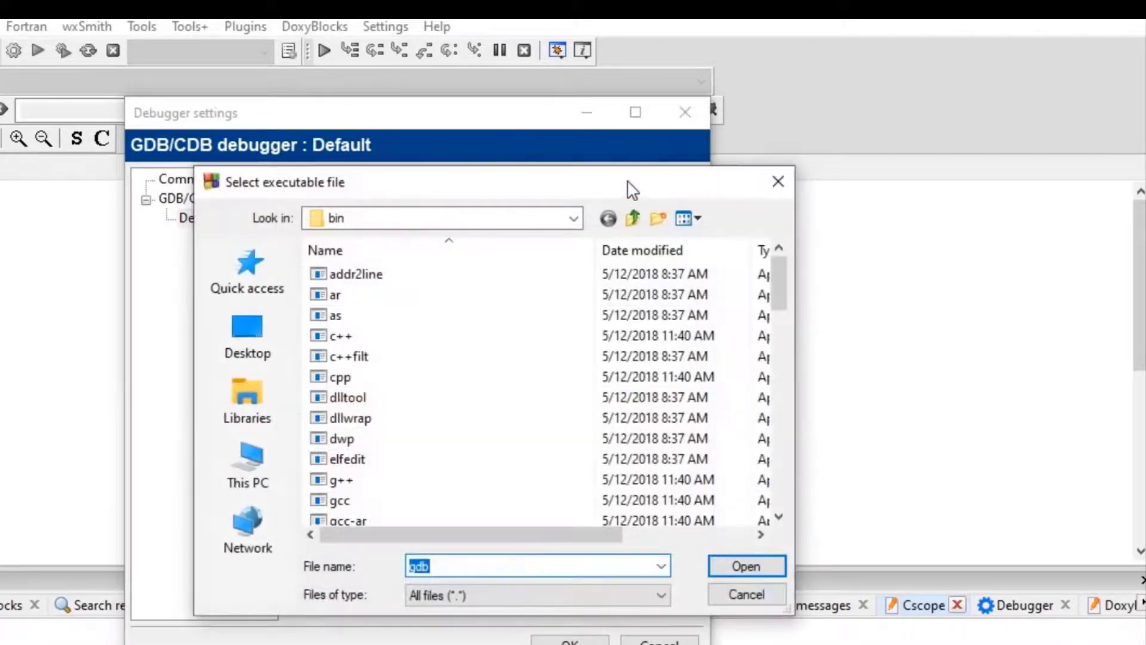
click(357, 462)
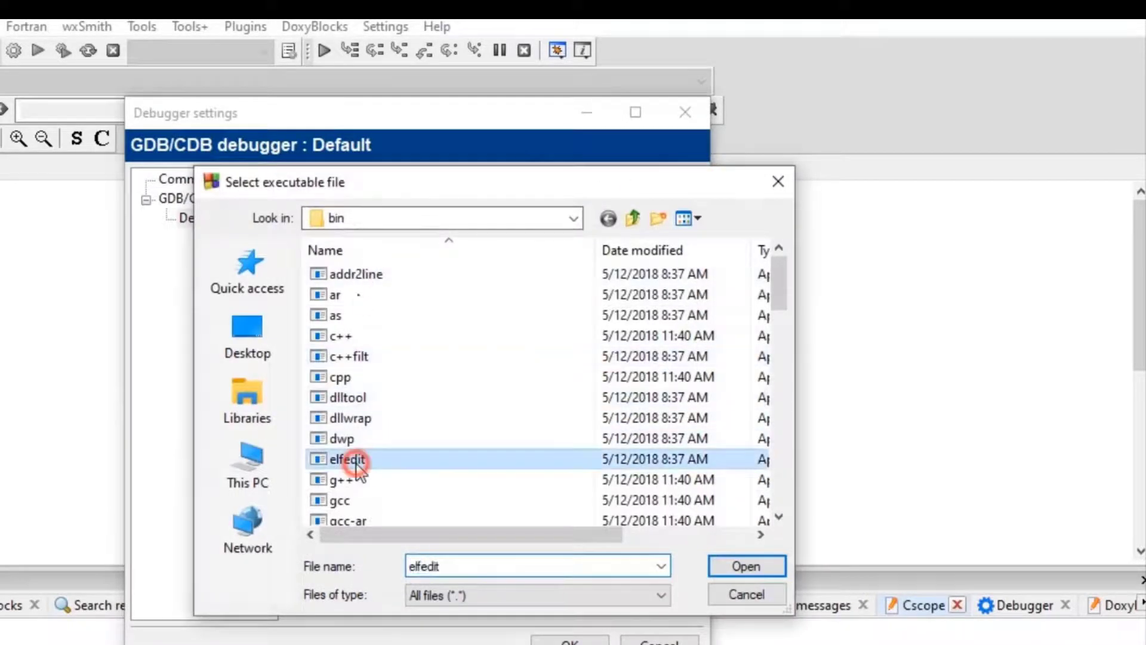
key(Down)
key(Down)
key(Down)
key(Down)
key(Down)
key(Down)
key(Down)
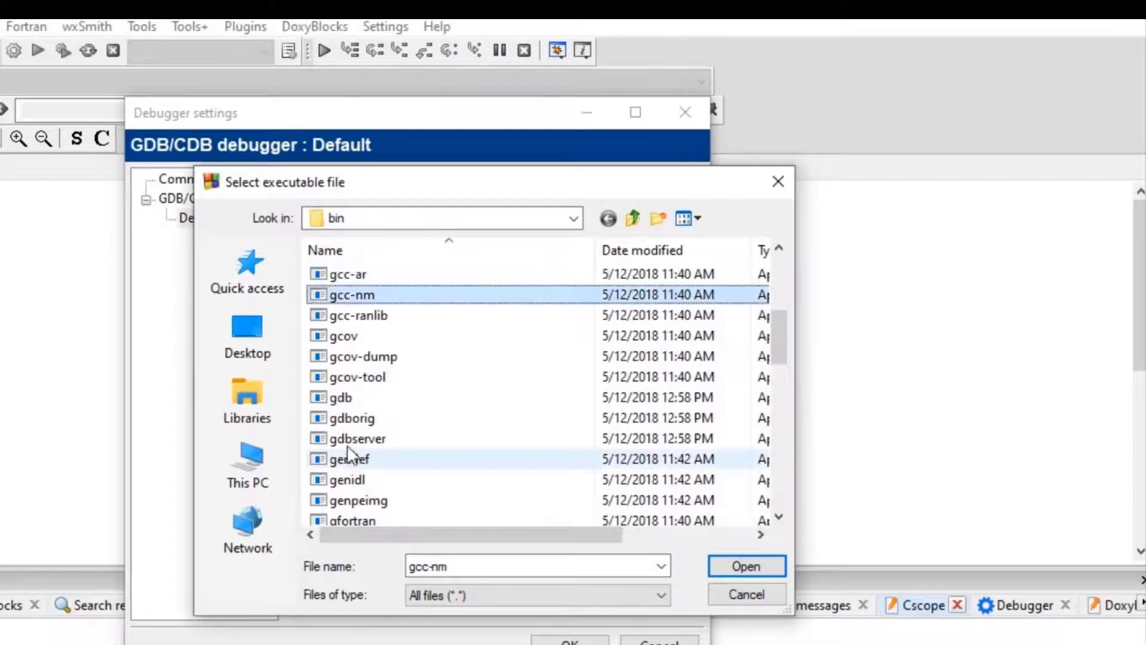
click(361, 398)
click(361, 399)
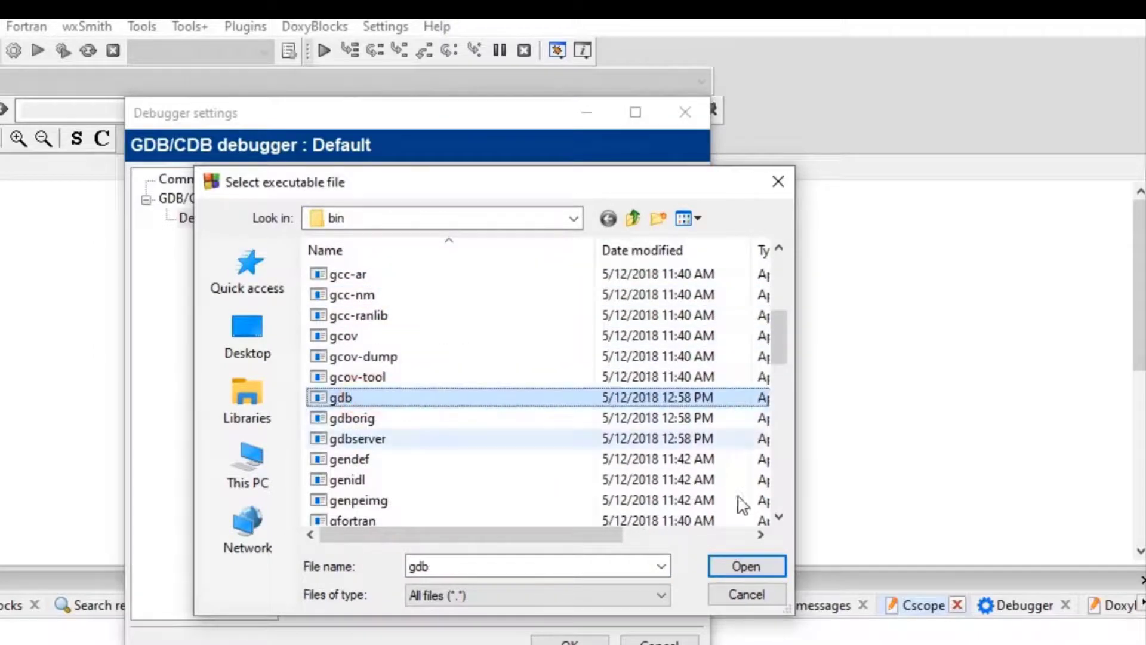
click(756, 563)
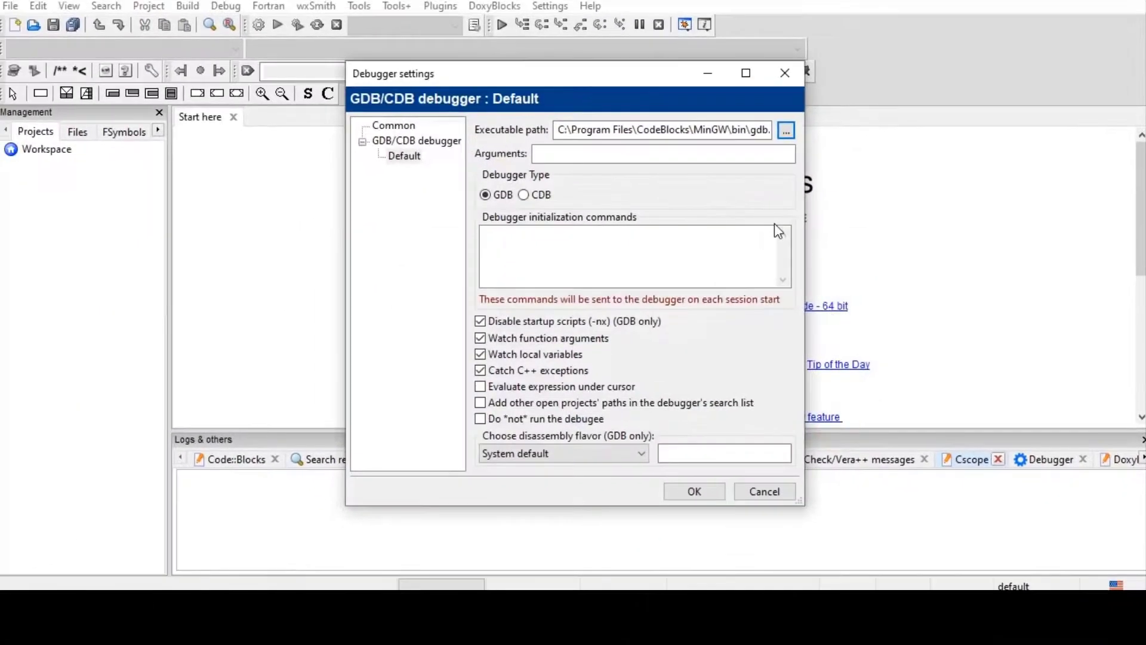
click(697, 494)
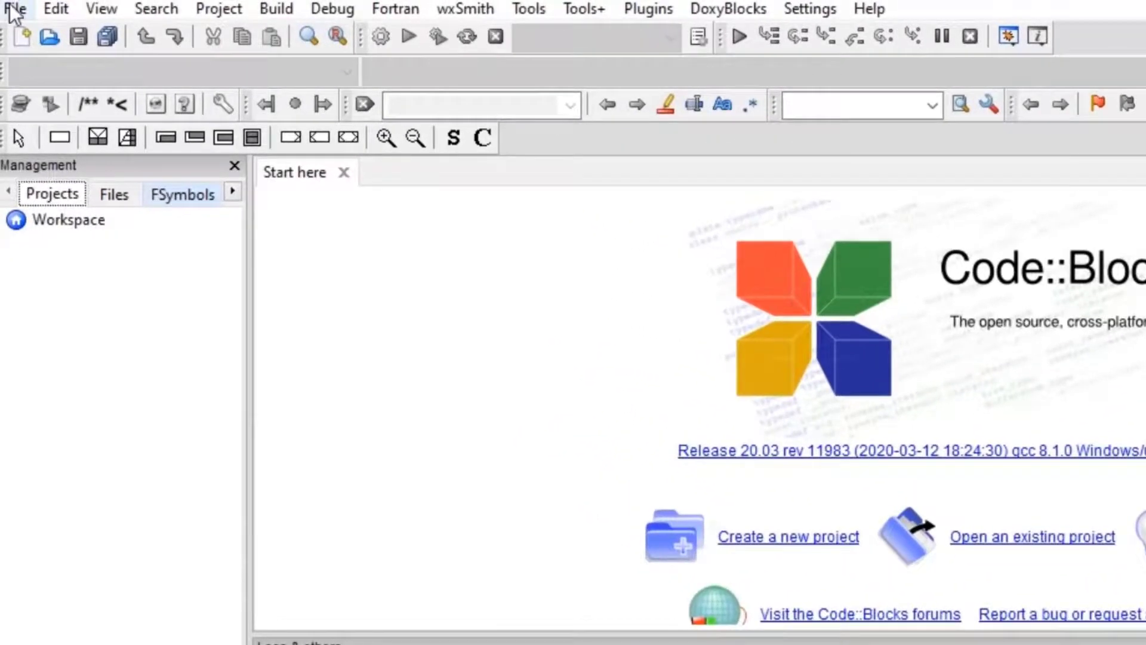
Step: Start a new project from the Console application template
click(13, 9)
click(26, 42)
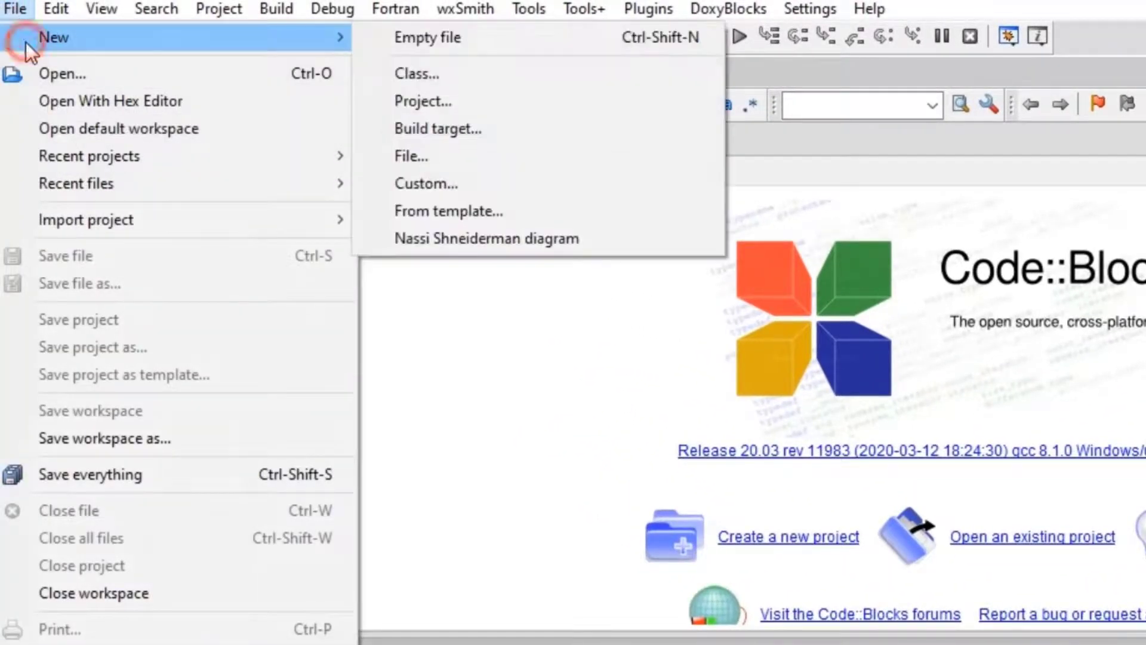
click(421, 103)
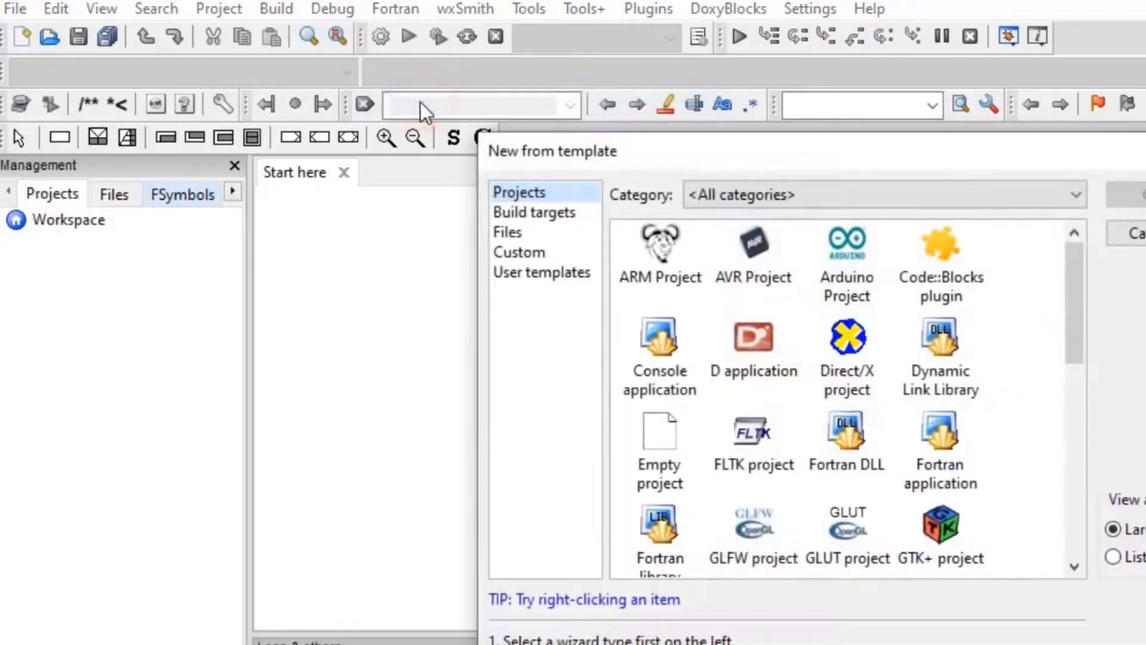
click(663, 367)
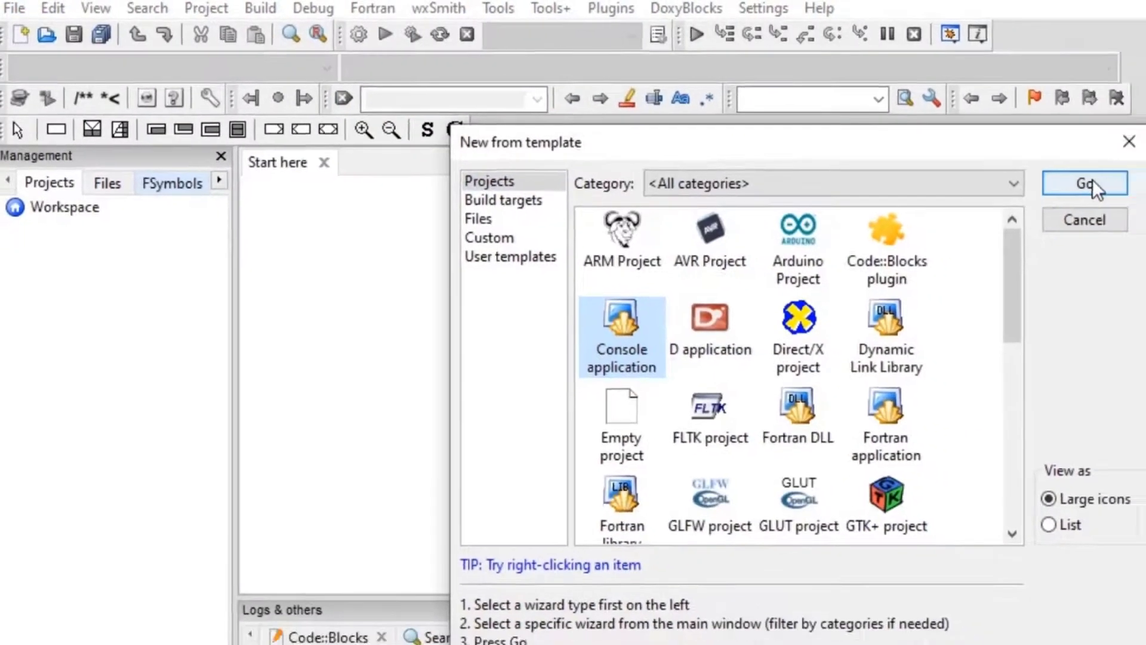
click(1127, 194)
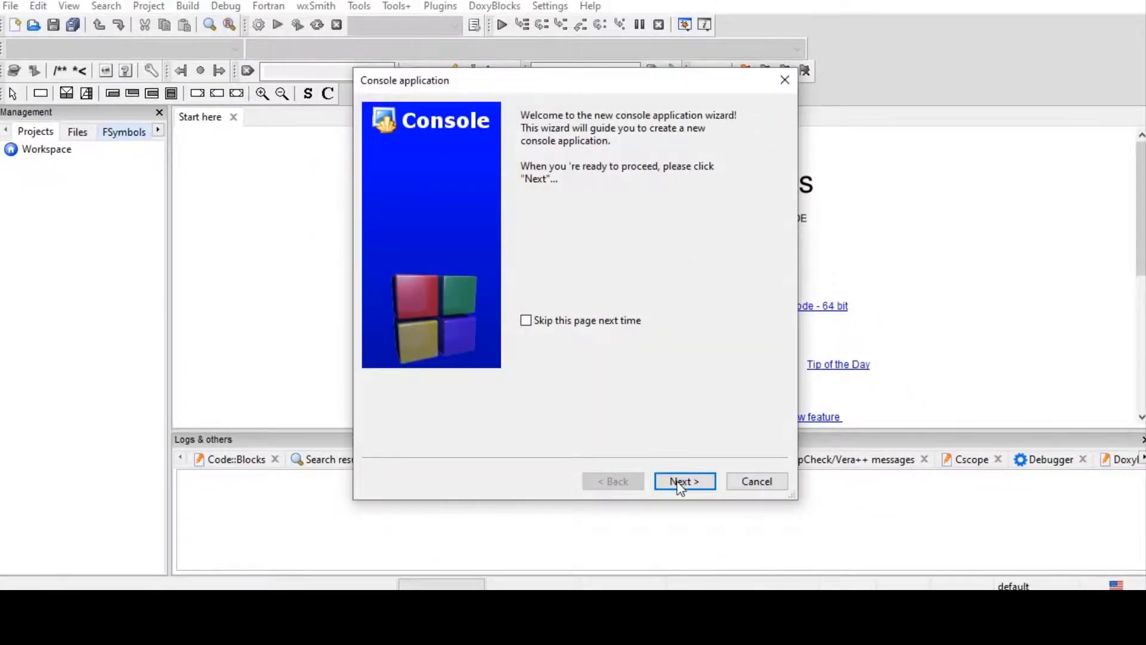
Step: Create the C++ console project in D:\C++ Training\, titled with the person's first name, using GNU GCC Compiler with Debug and Release configurations
click(706, 498)
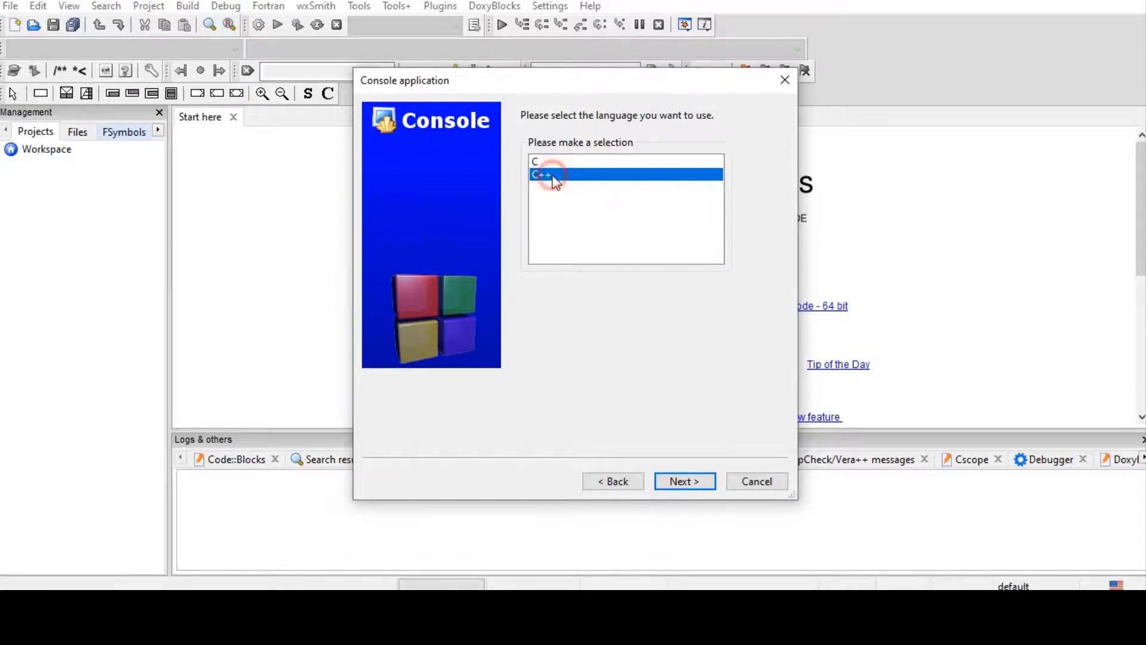
click(688, 480)
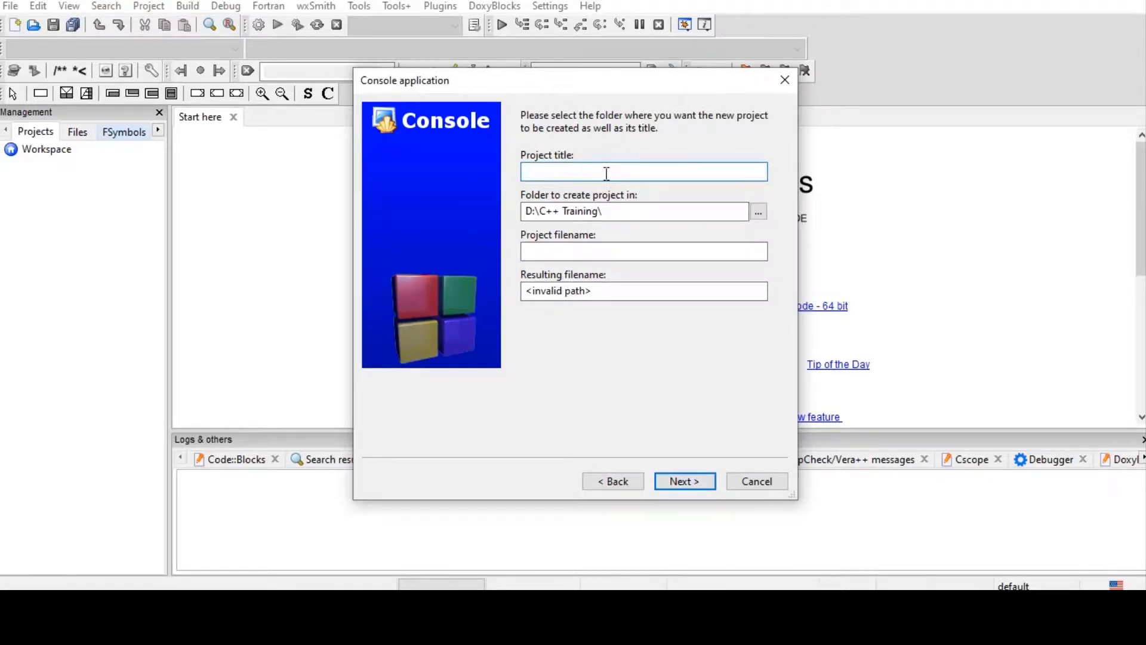
text(Teja)
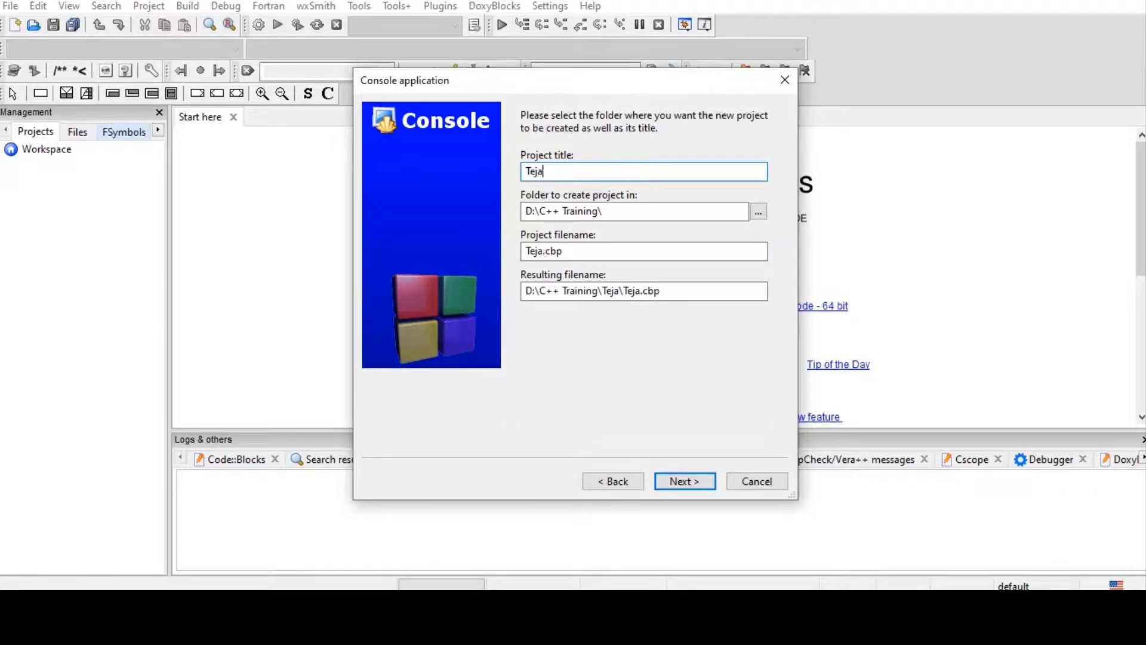
click(684, 486)
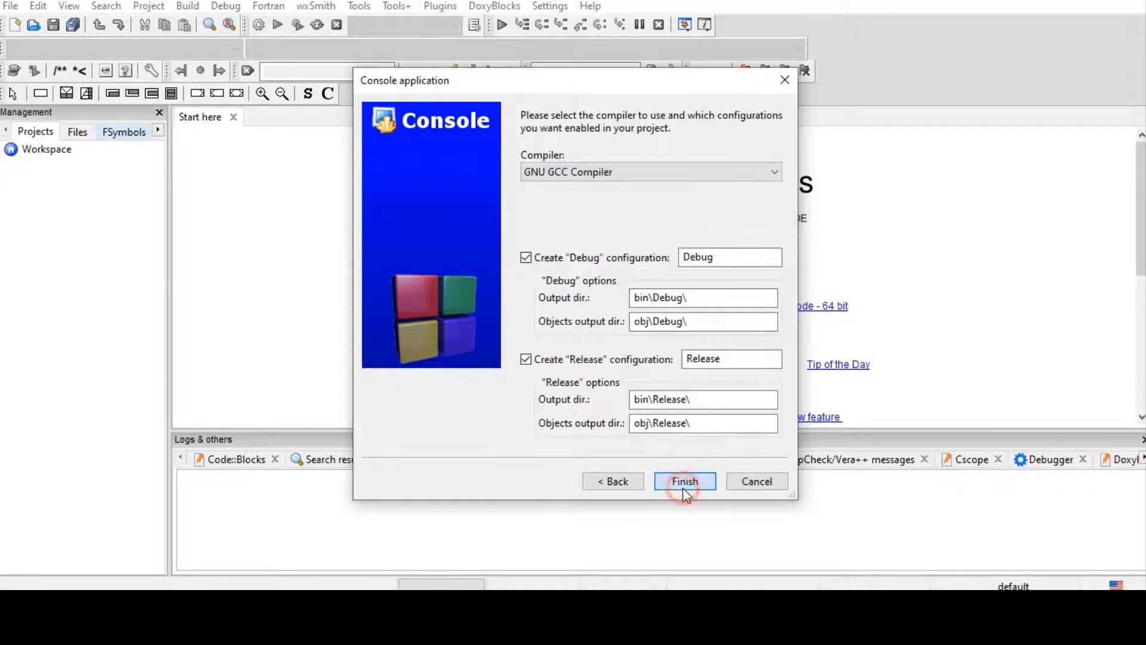
click(684, 482)
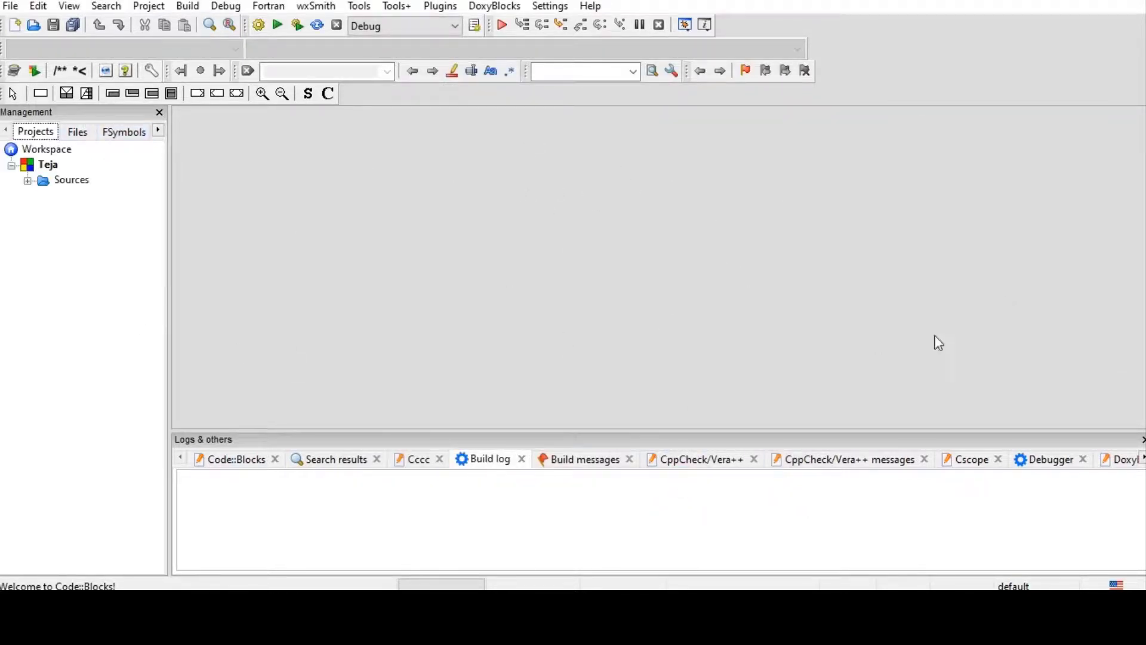
Step: Open main.cpp from the new project's Sources folder in the editor
click(28, 181)
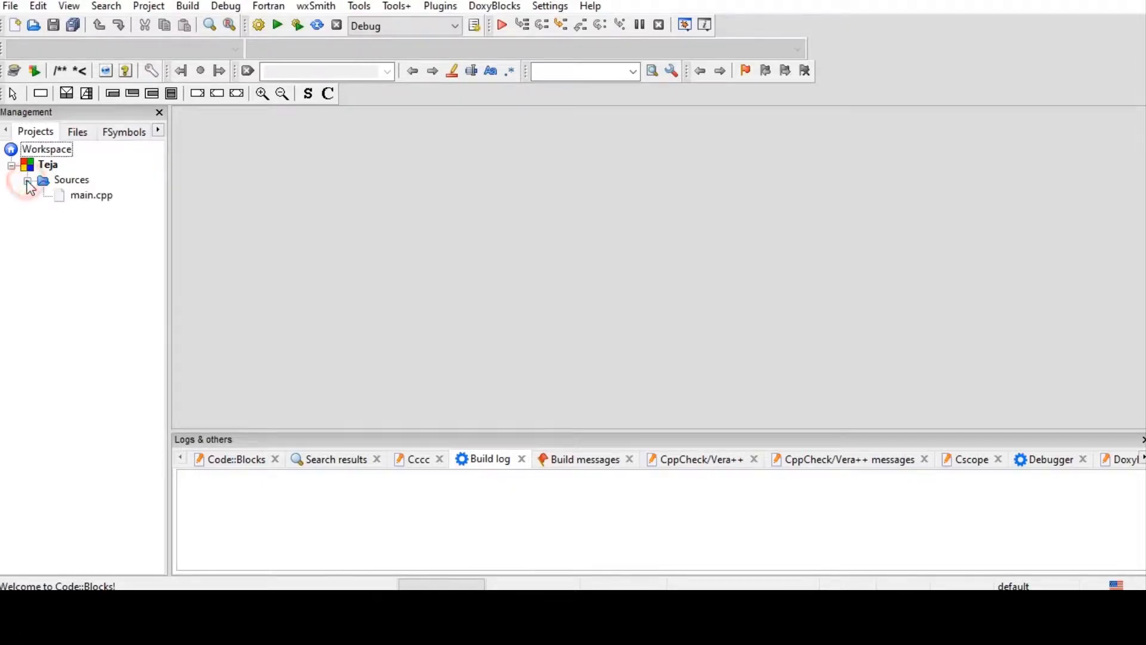
click(93, 197)
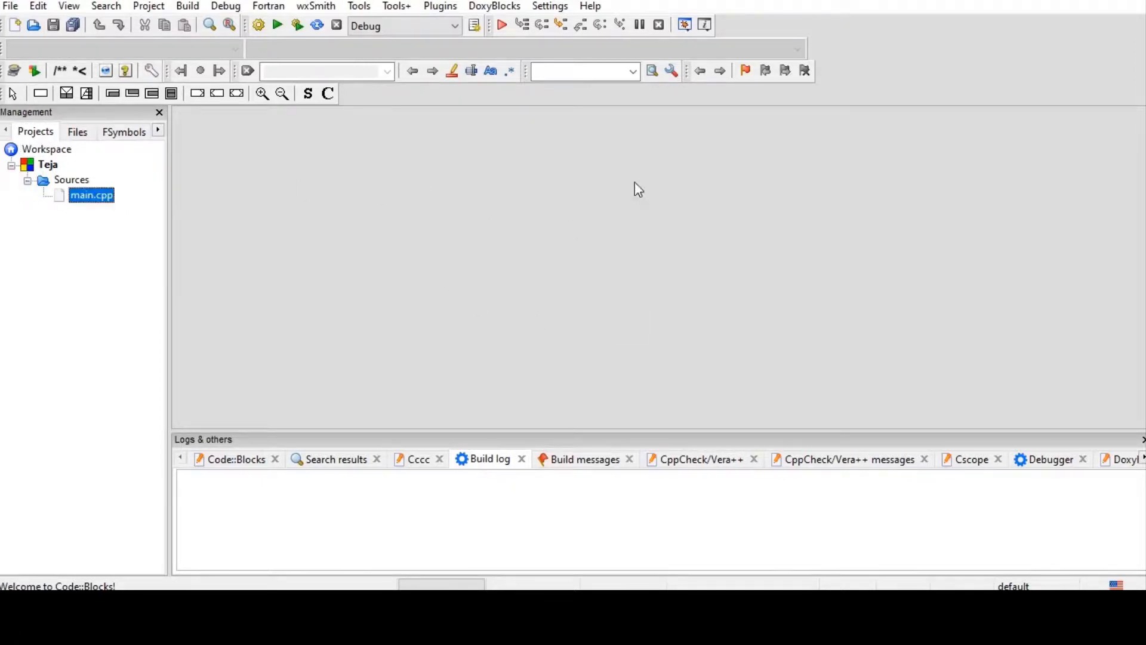
double_click(92, 197)
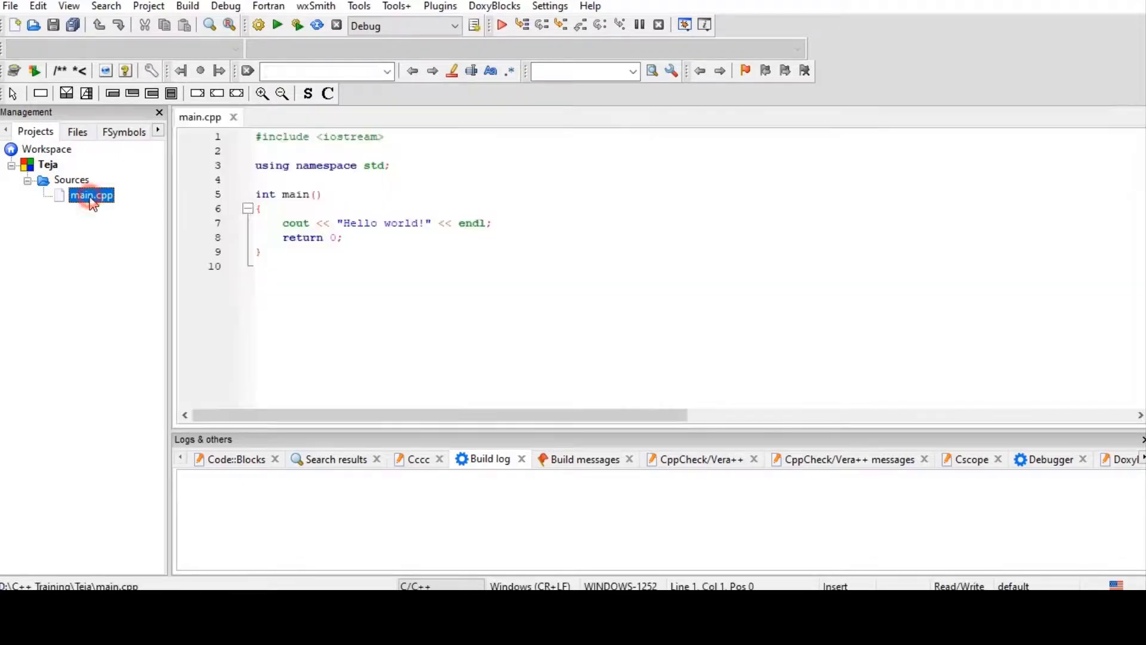
click(328, 289)
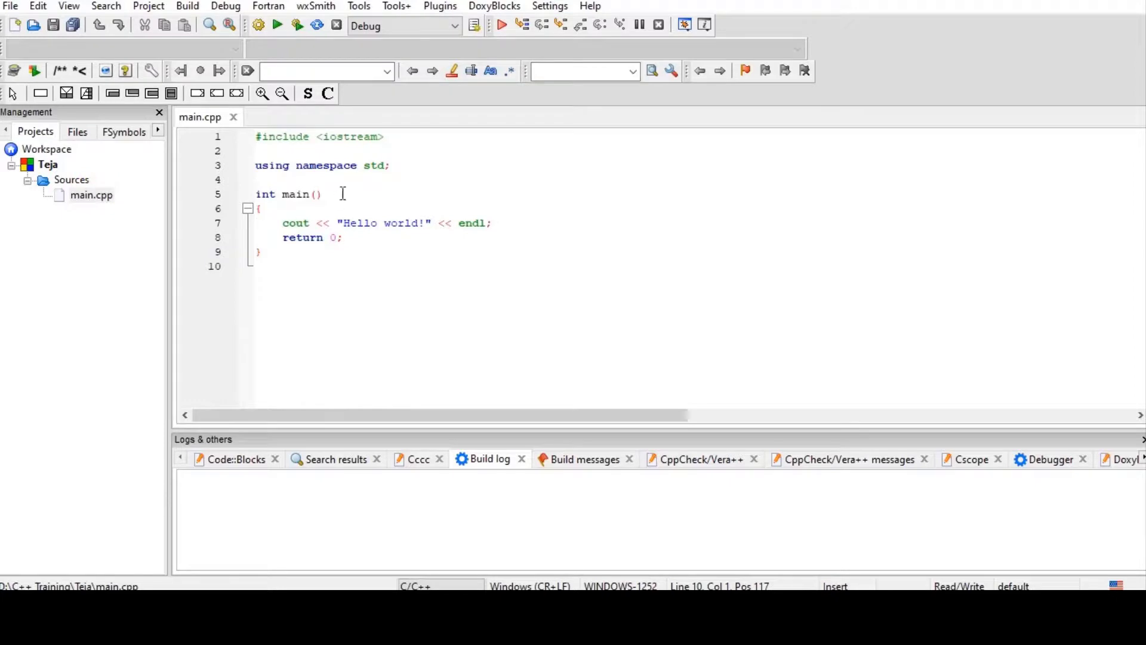
click(532, 223)
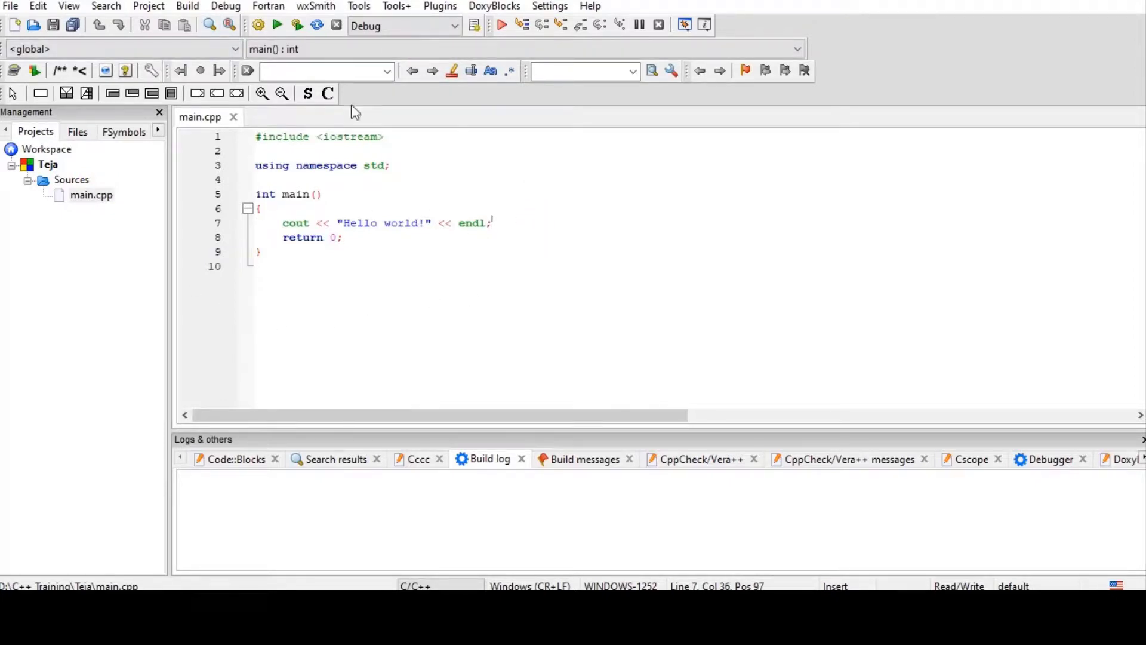
Step: Build and run the Hello world program, move its console window clear of the code, and close the console
click(195, 9)
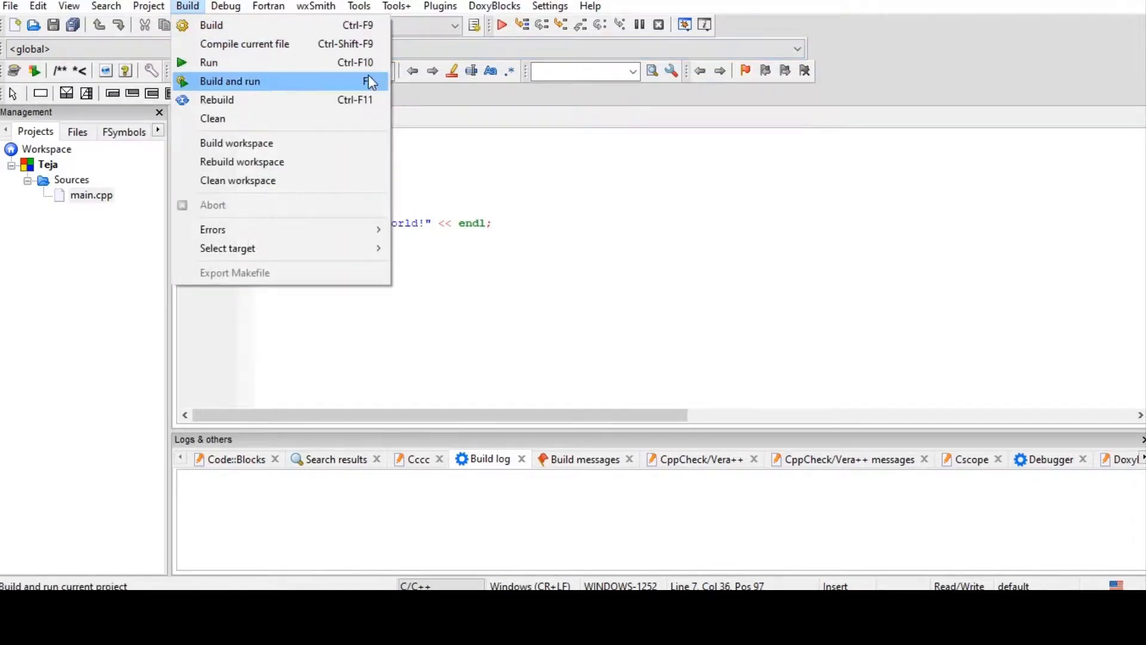
key(F9)
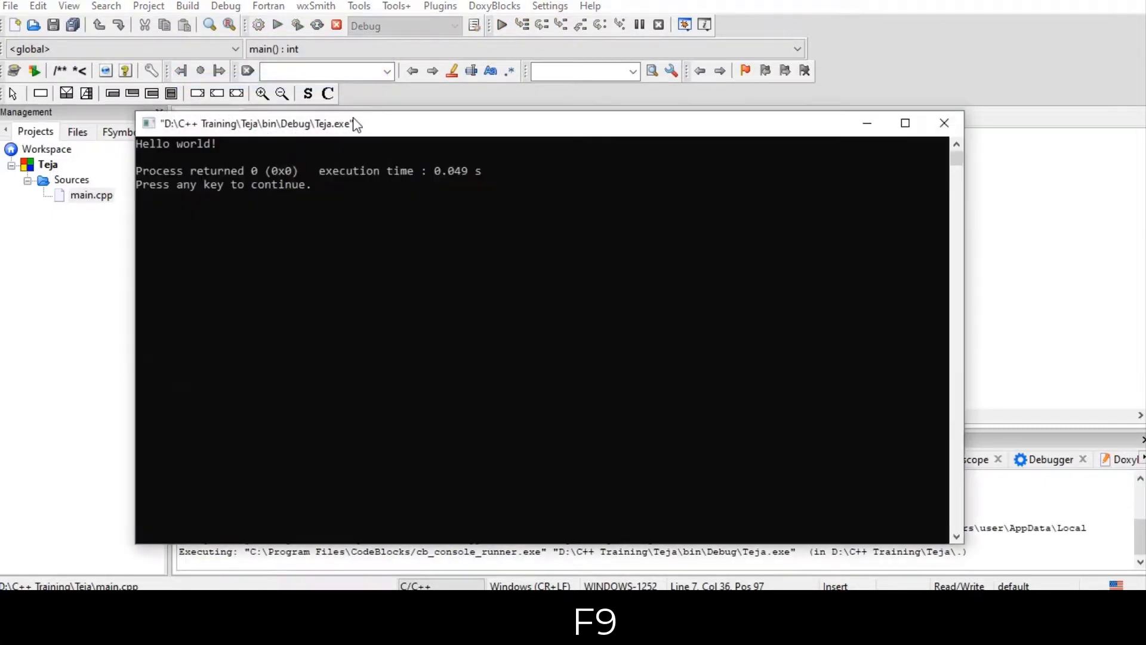
drag(356, 123, 725, 170)
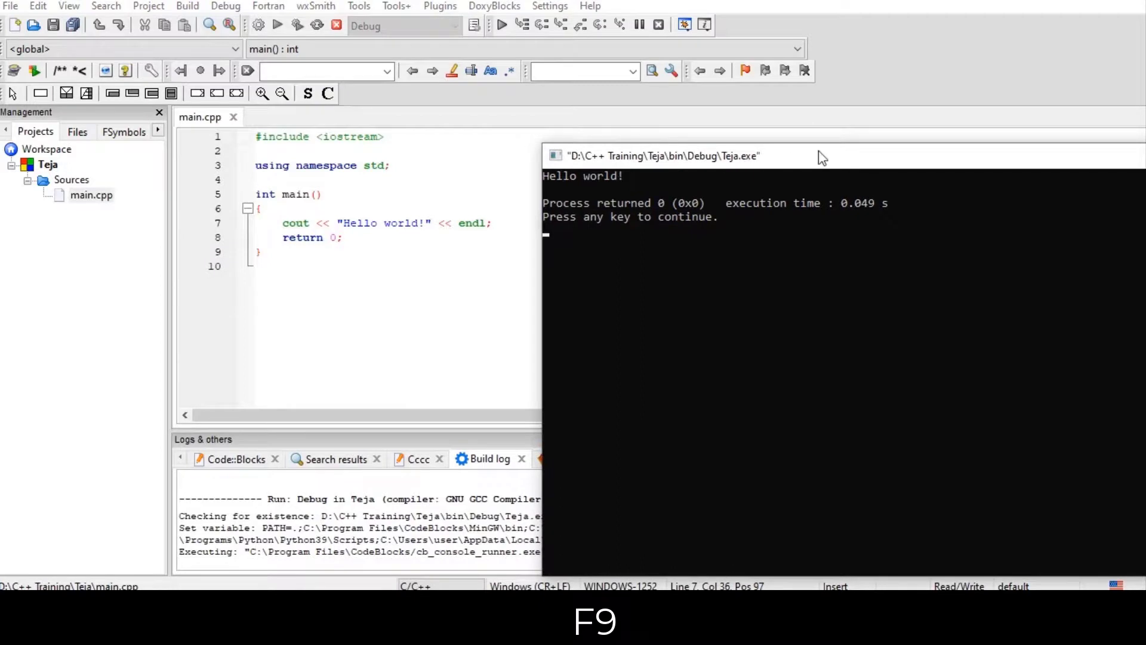
drag(819, 157, 533, 156)
click(1066, 161)
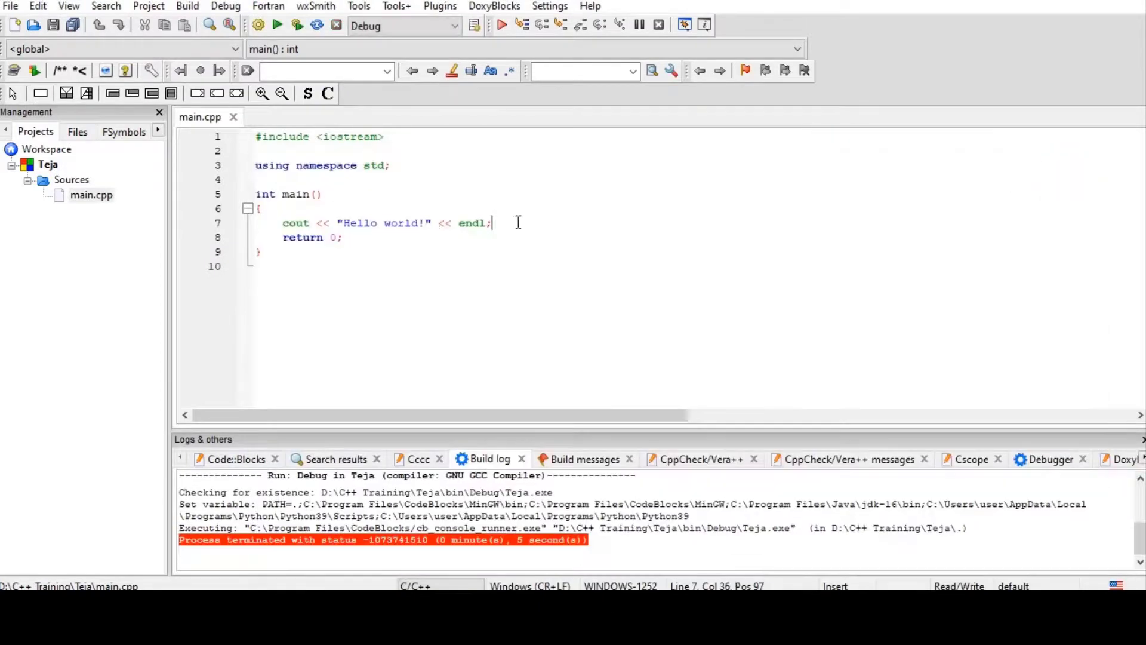
Step: Below the Hello world line, add a cout statement that prints "haii" followed by the person's first name and ends with endl
click(524, 223)
key(Return)
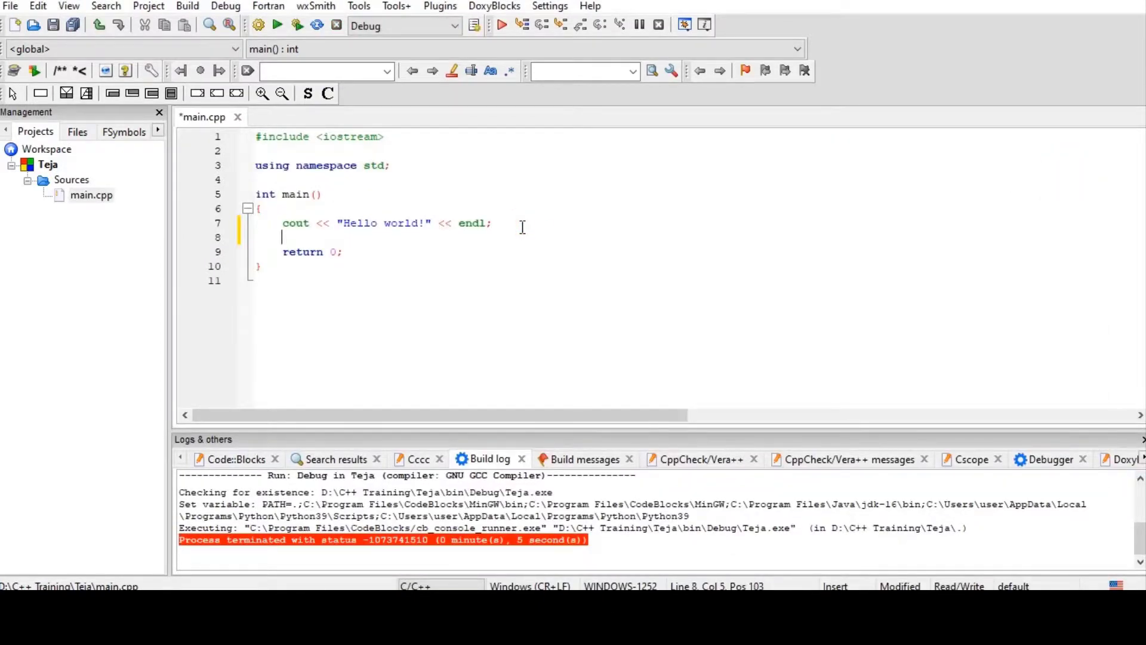
text(cout)
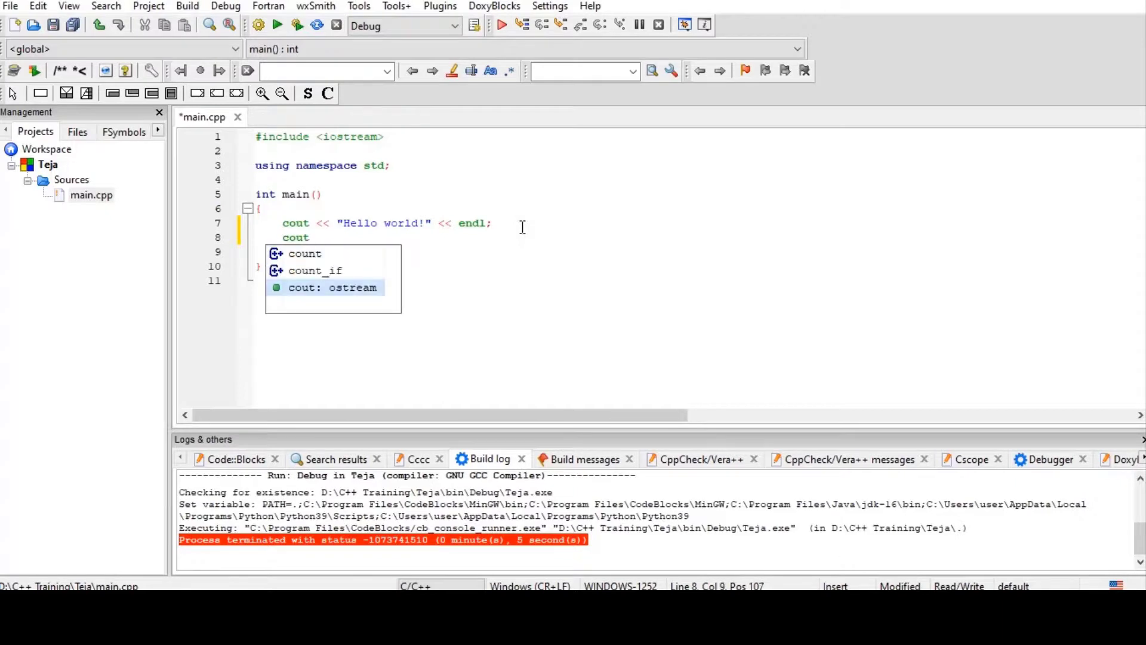
text( <)
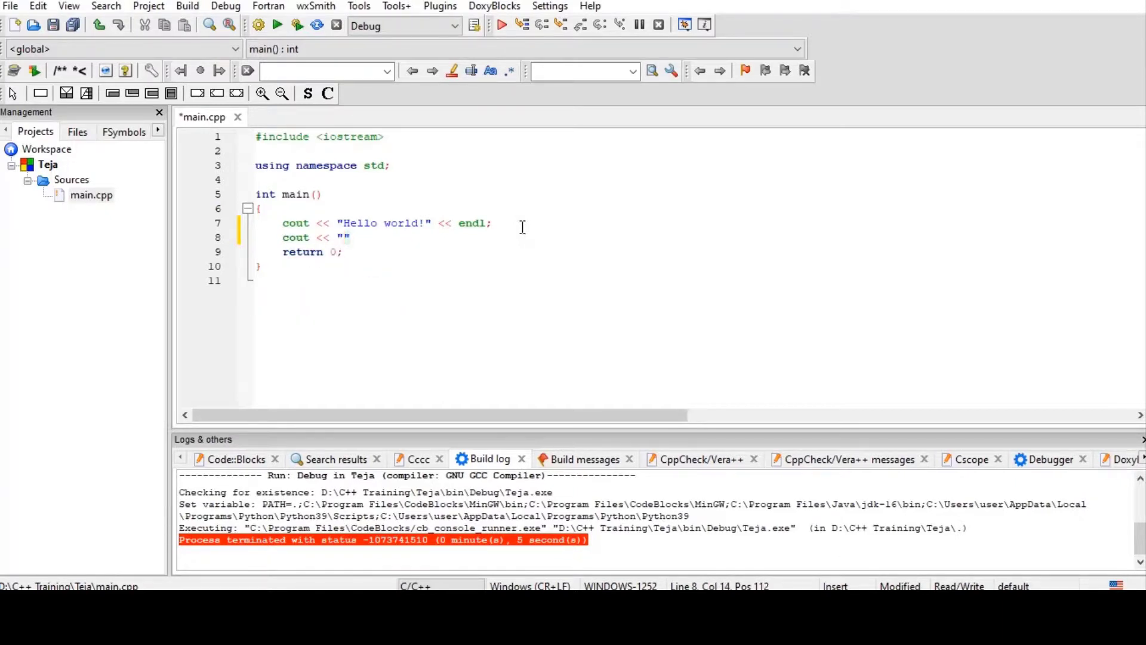
text(< "haii teja"<< endl;)
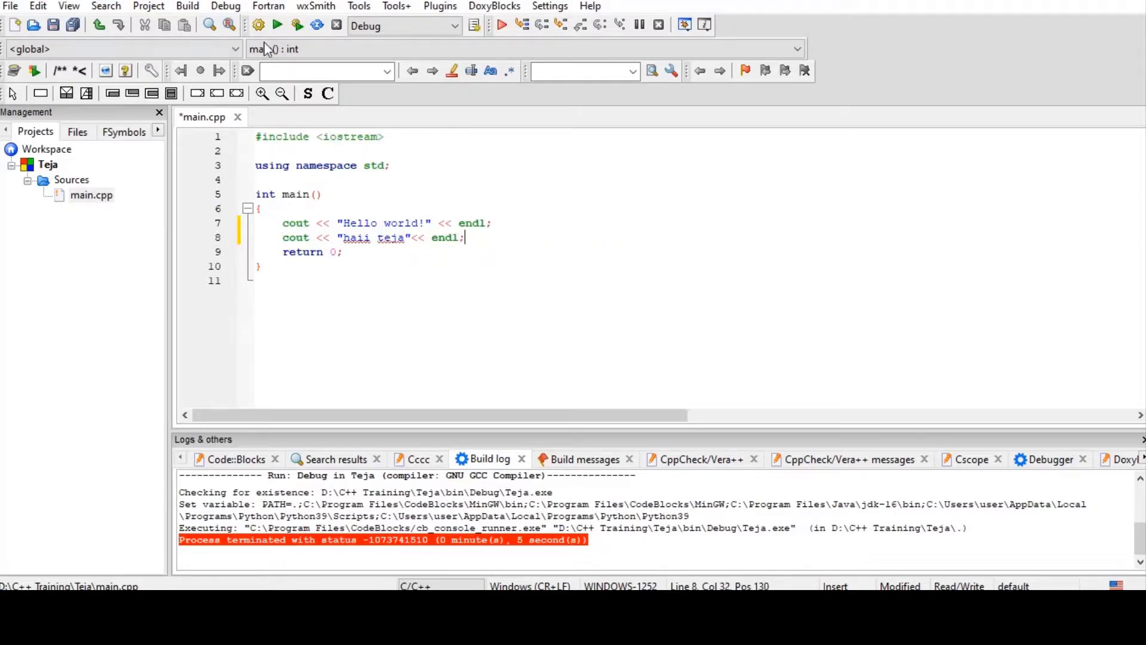
Step: Build and run the edited program, check both output lines beside the code, and return to main.cpp
click(188, 5)
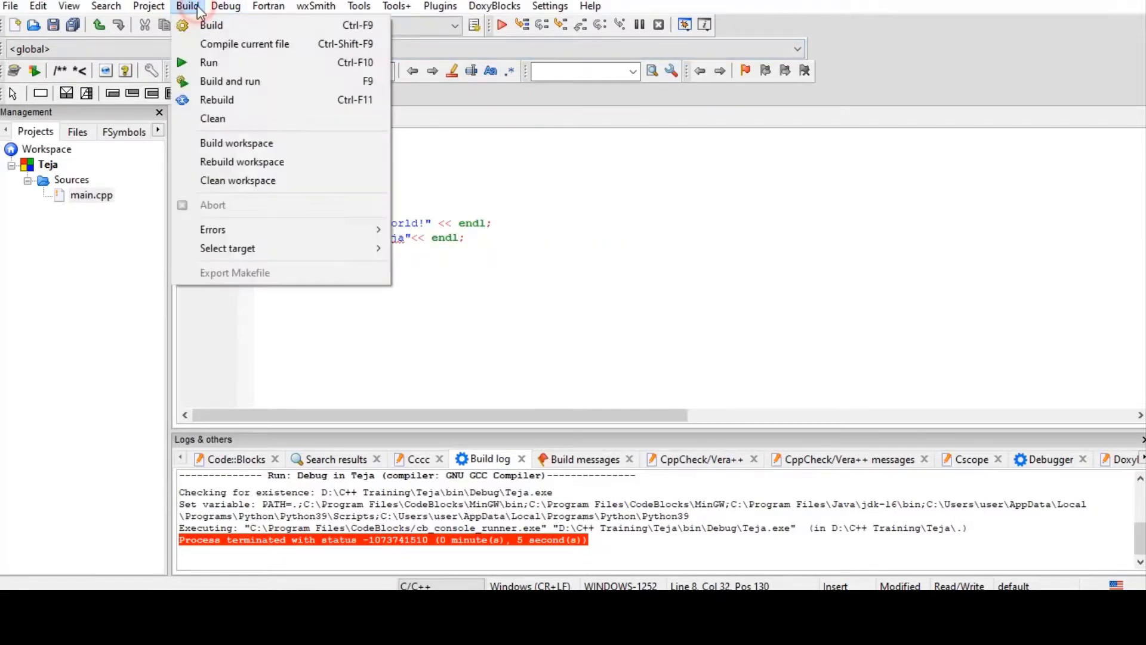
click(203, 82)
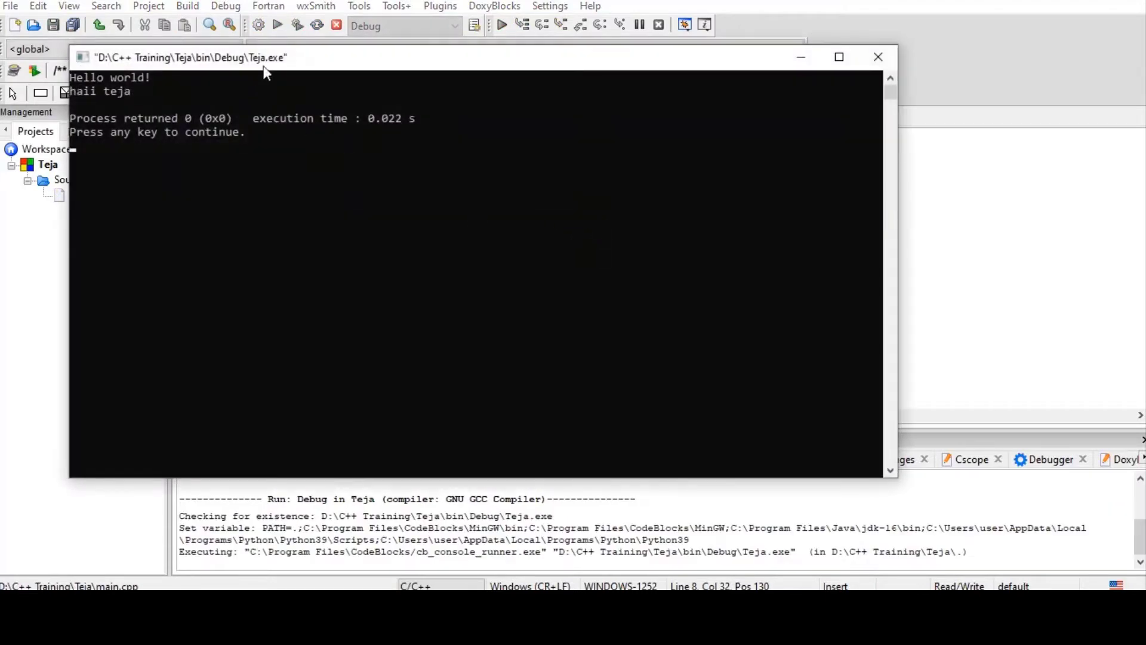
drag(265, 72, 759, 145)
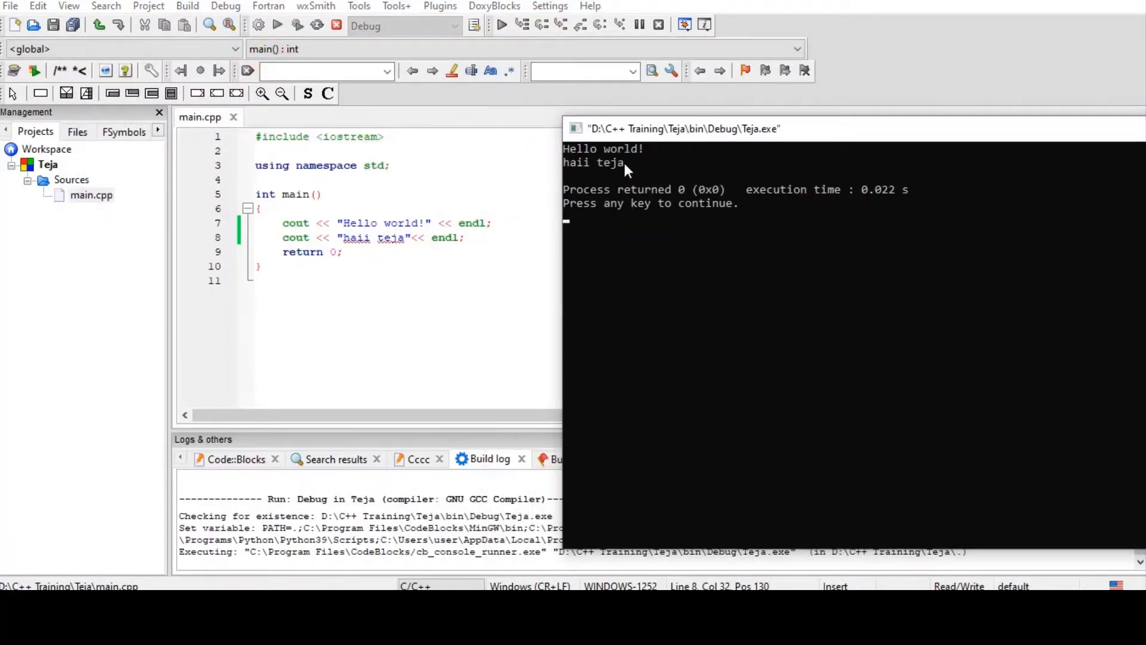
drag(625, 165, 567, 150)
click(525, 227)
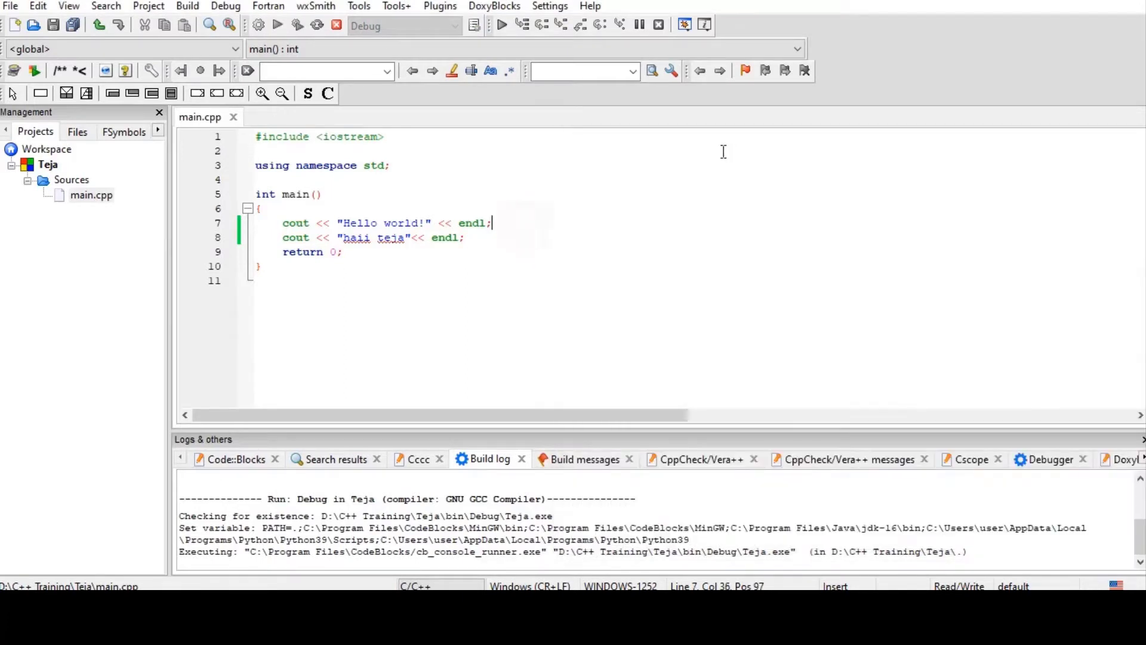